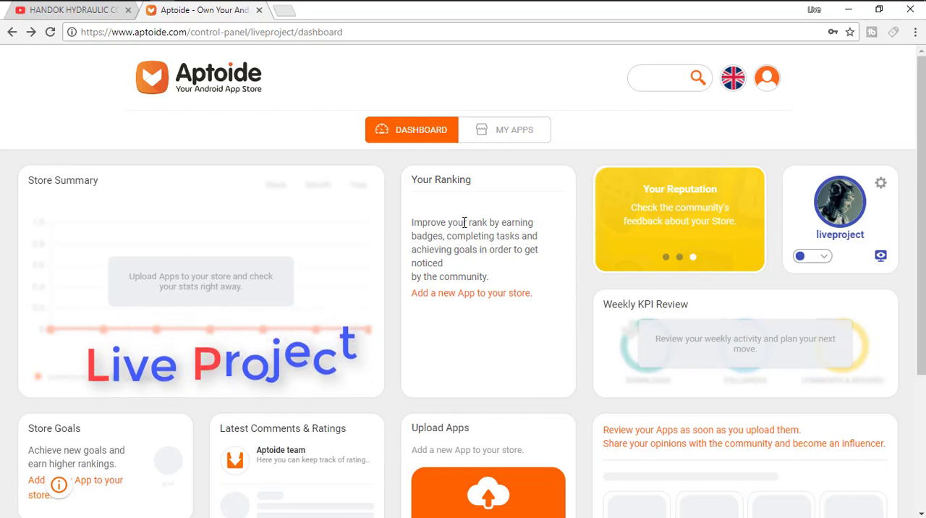
left_click_drag(440, 181, 472, 182)
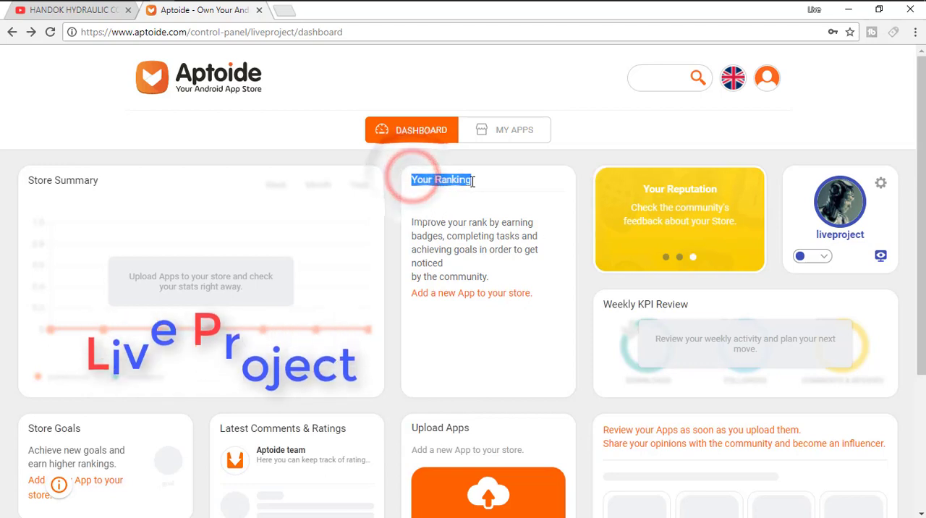
left_click(484, 182)
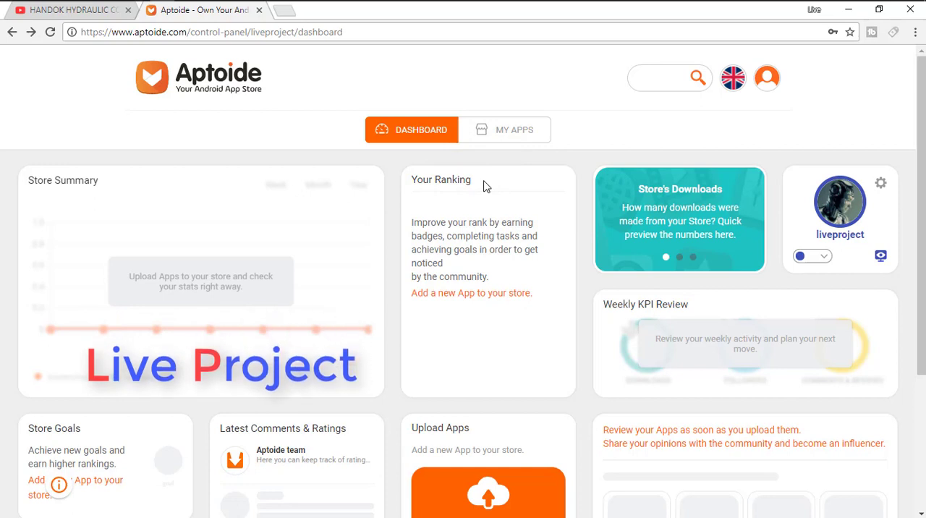
left_click_drag(471, 182, 409, 185)
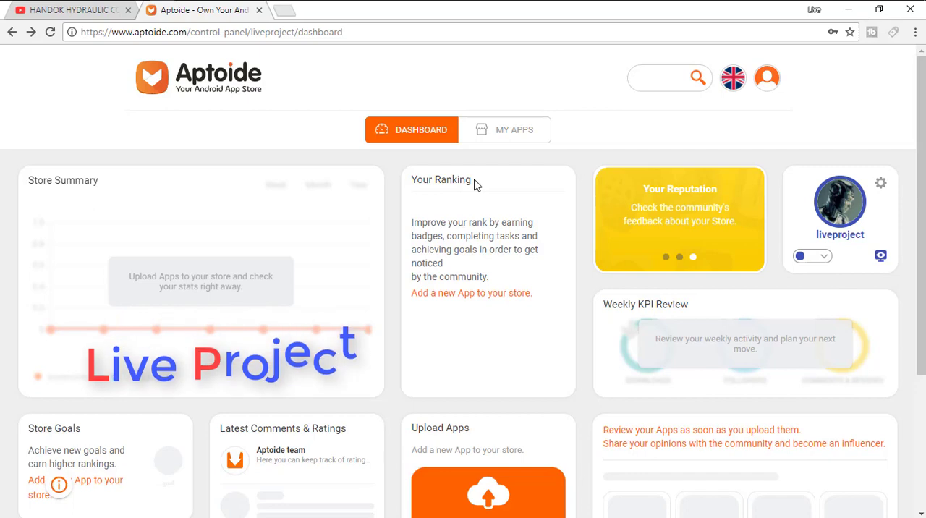
scroll(475, 185, "down", 2)
scroll(475, 185, "up", 2)
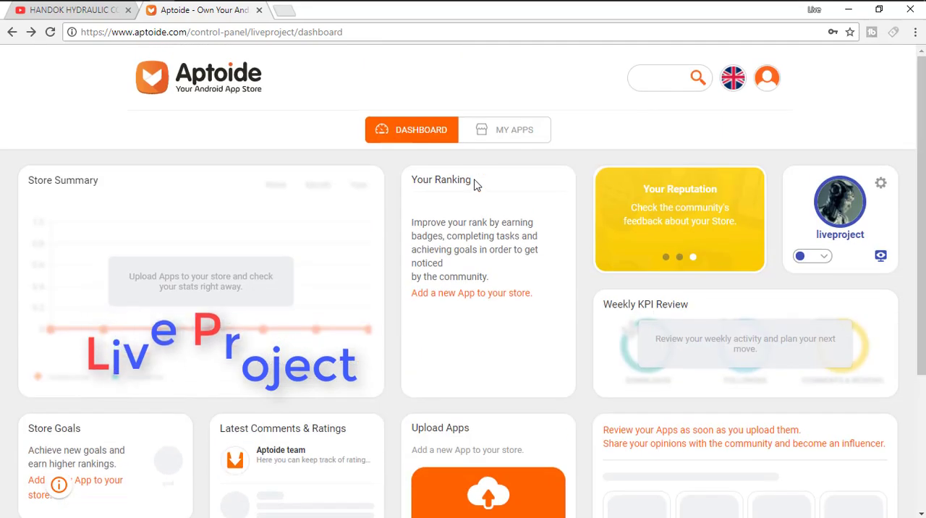
Upload the app file DNS BROWSER.APK from the Desktop folder to the store.
scroll(475, 184, "down", 3)
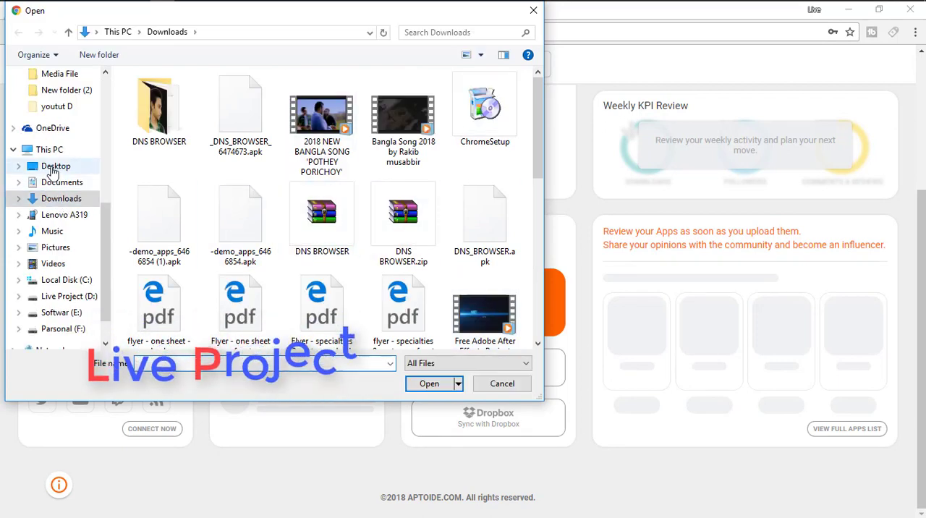
left_click(52, 167)
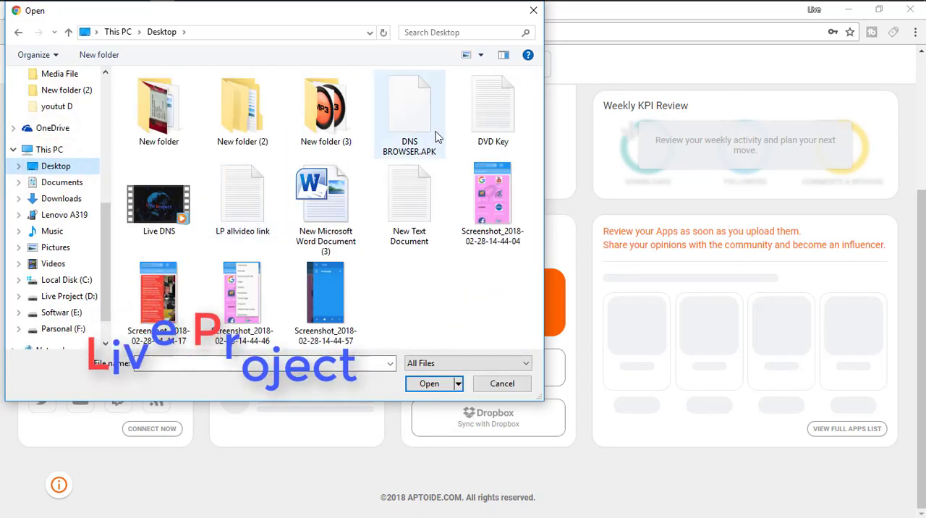
left_click(409, 124)
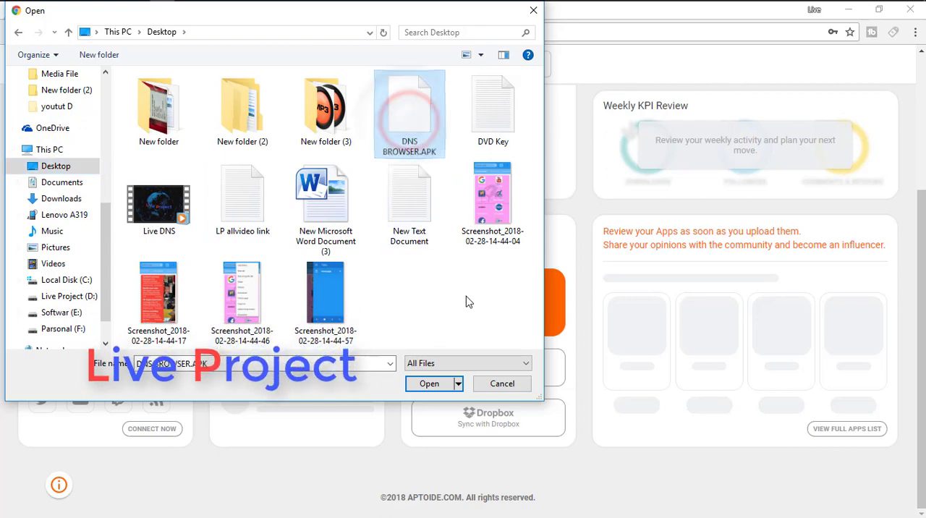
left_click(437, 383)
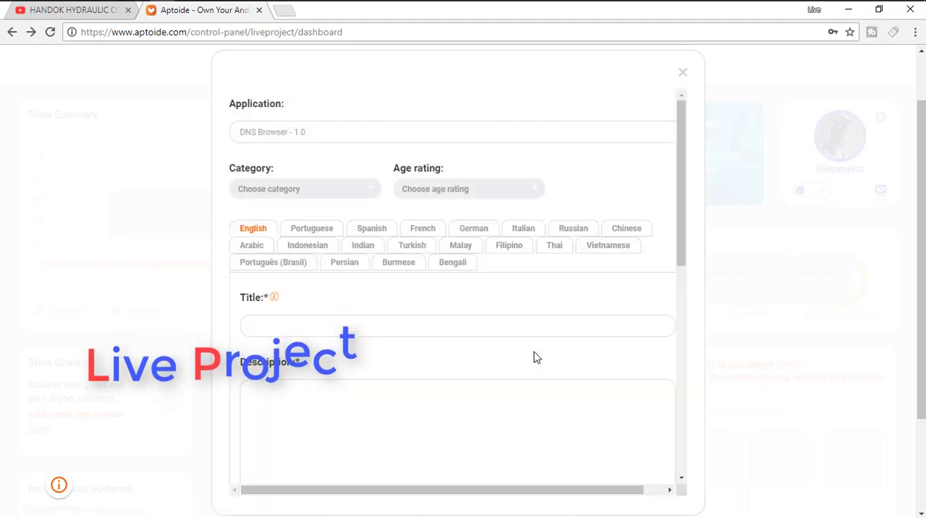
Set the app's category to Communication and its age rating to All.
left_click(331, 194)
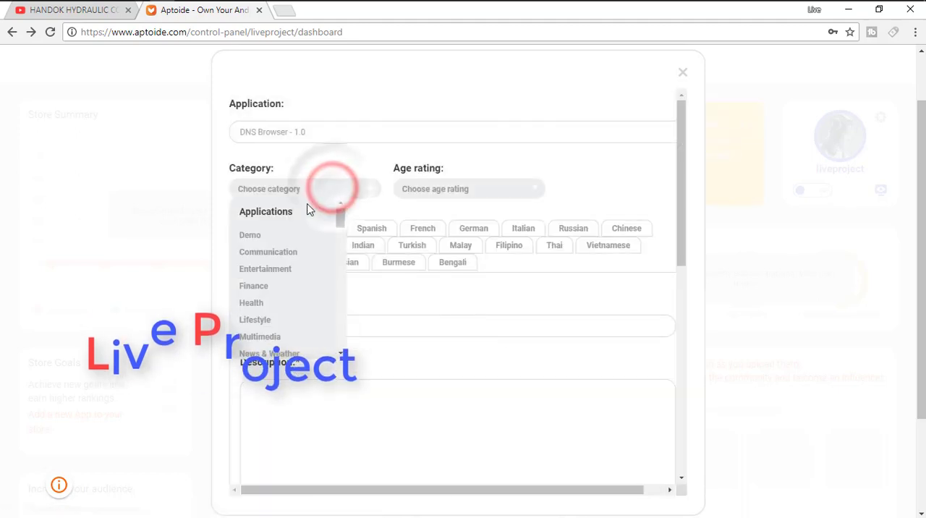
left_click(290, 253)
left_click(504, 184)
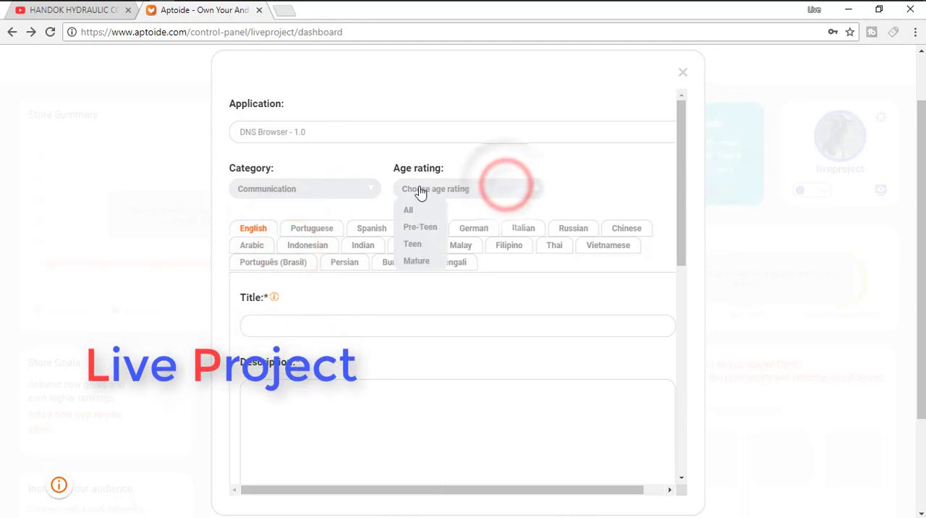
left_click(415, 211)
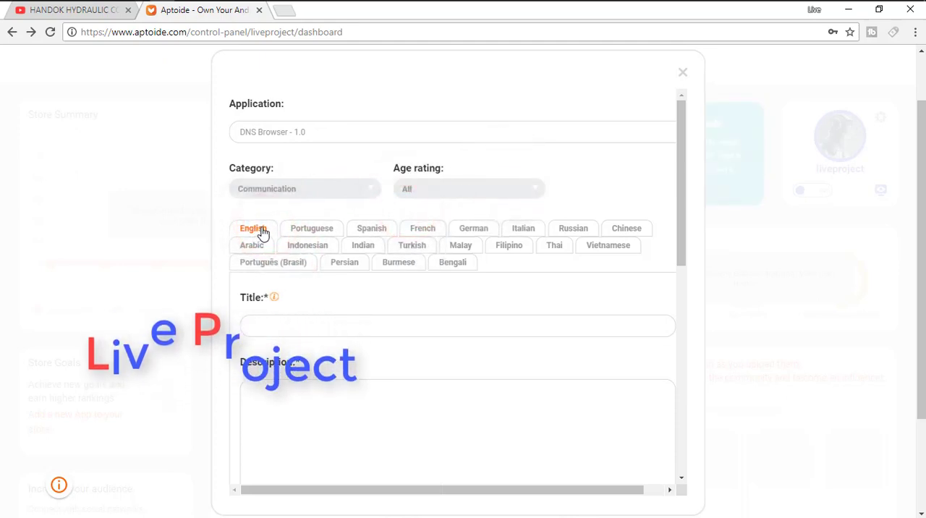
Copy "DNS Browser" from the application name and paste it as the English title.
scroll(579, 241, "down", 2)
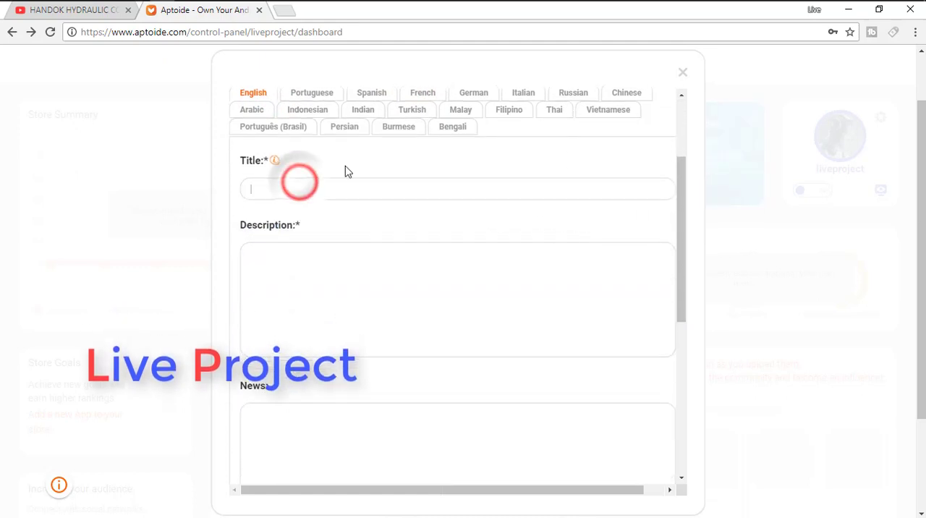
scroll(345, 181, "up", 2)
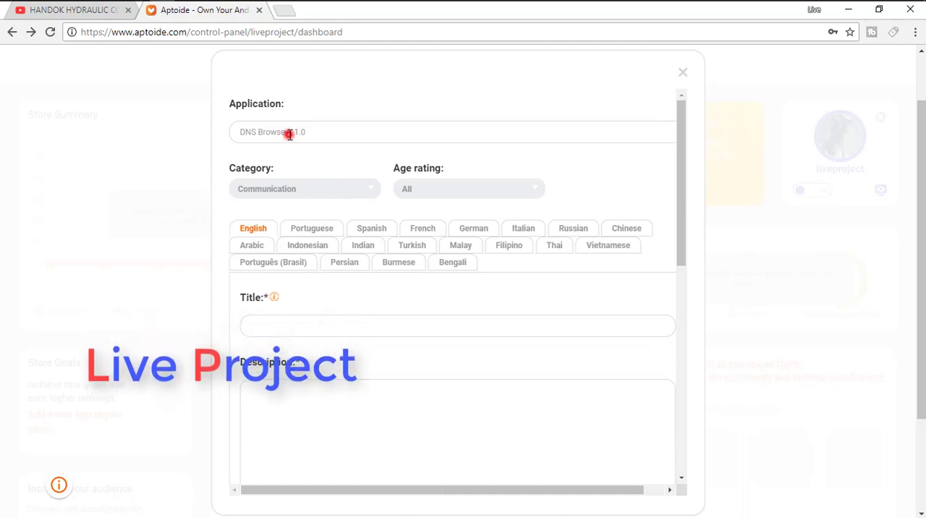
left_click_drag(289, 135, 225, 134)
right_click(259, 133)
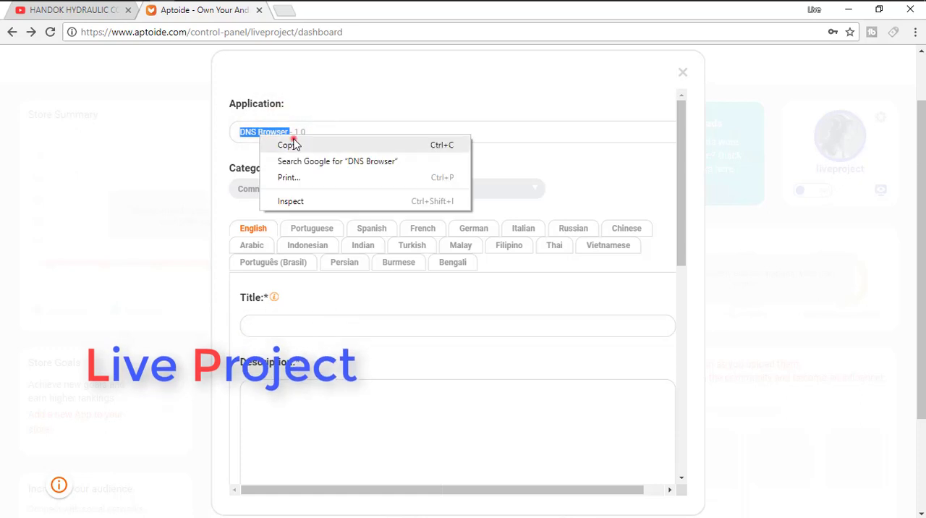
left_click(290, 145)
left_click(282, 326)
right_click(282, 326)
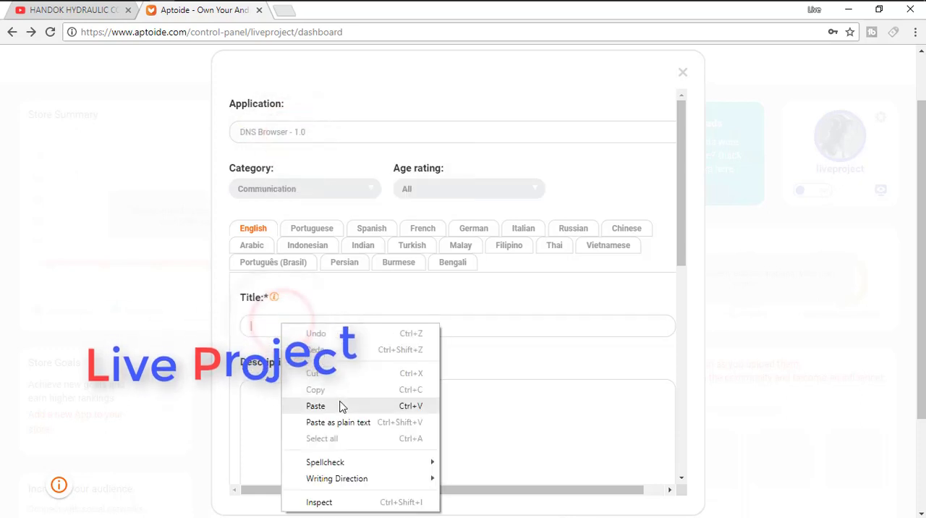
left_click(342, 407)
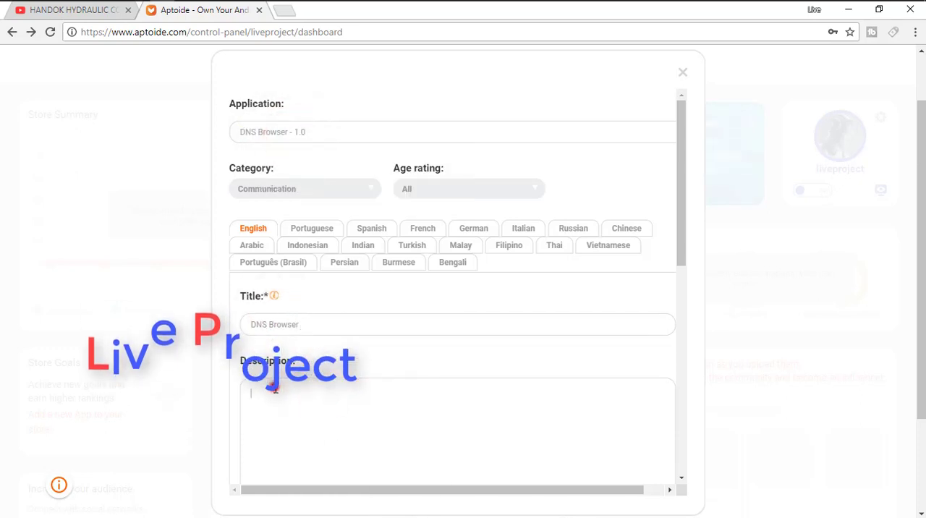
Begin the description with the lines "Hi", "Thes is DNS Browser ." and "DNS=Dohorshyla Nobin Shongho".
scroll(413, 400, "down", 4)
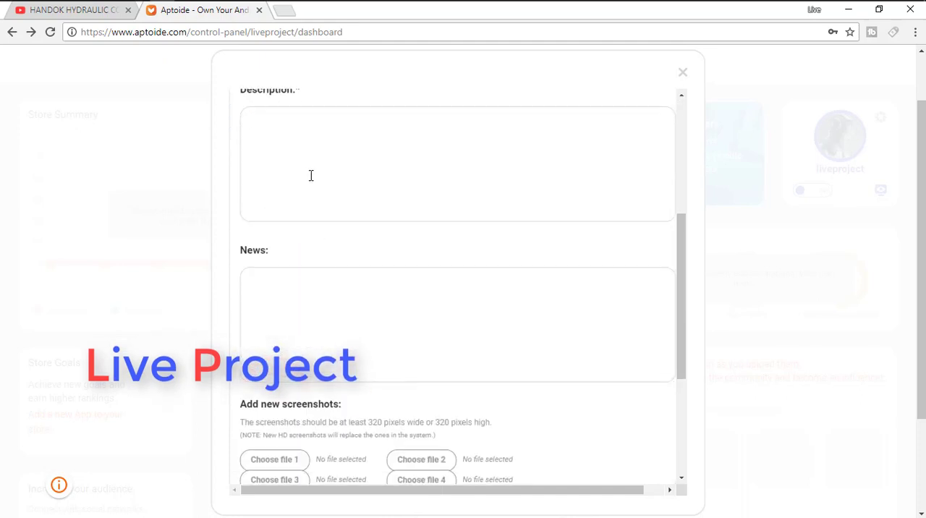
left_click(311, 176)
type("Hi")
key("Return")
type("Thes is Dns")
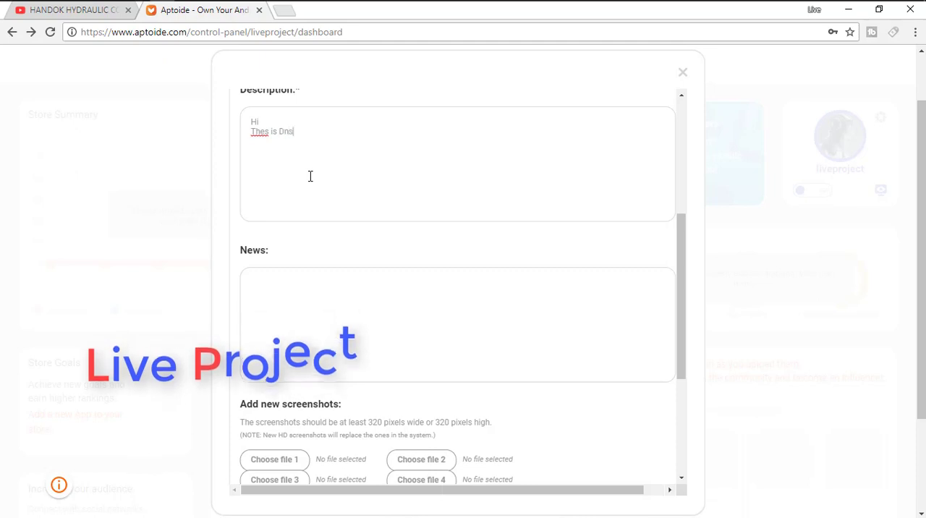
key("Return")
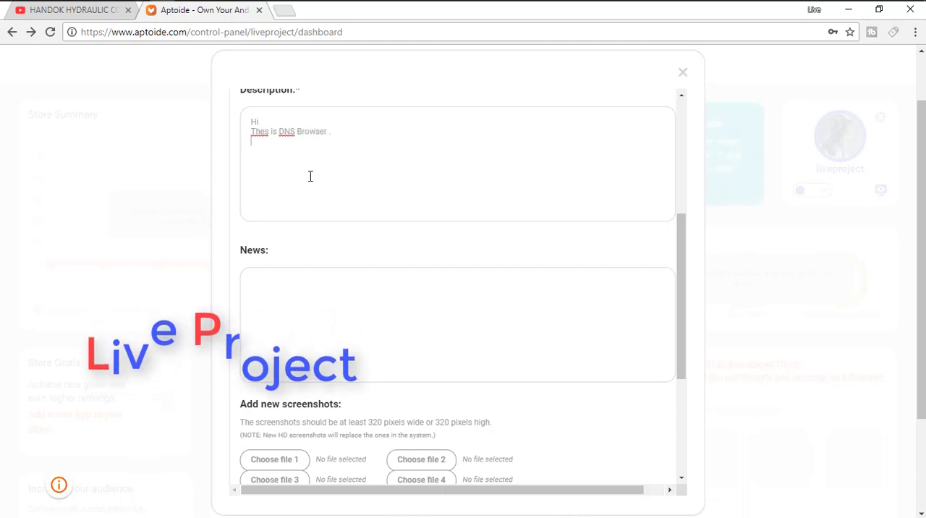
type("DNS")
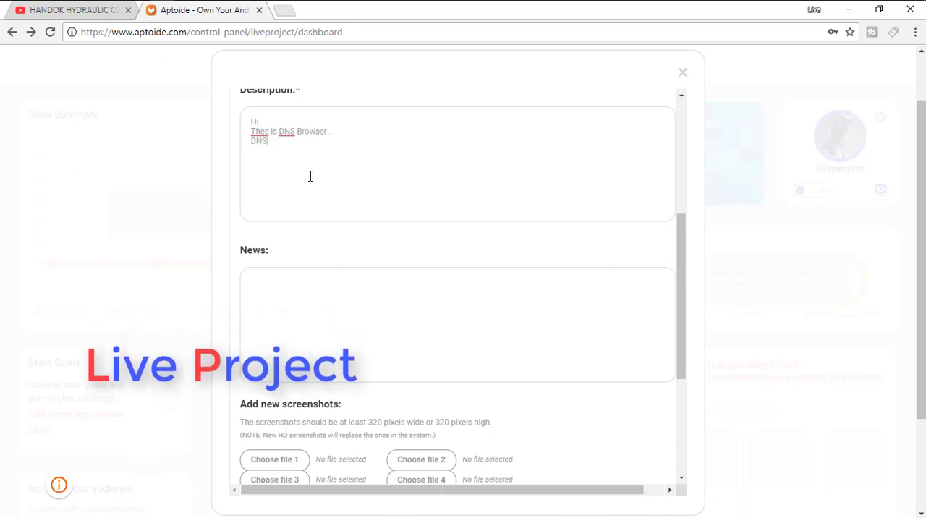
type("=Donorshyla N")
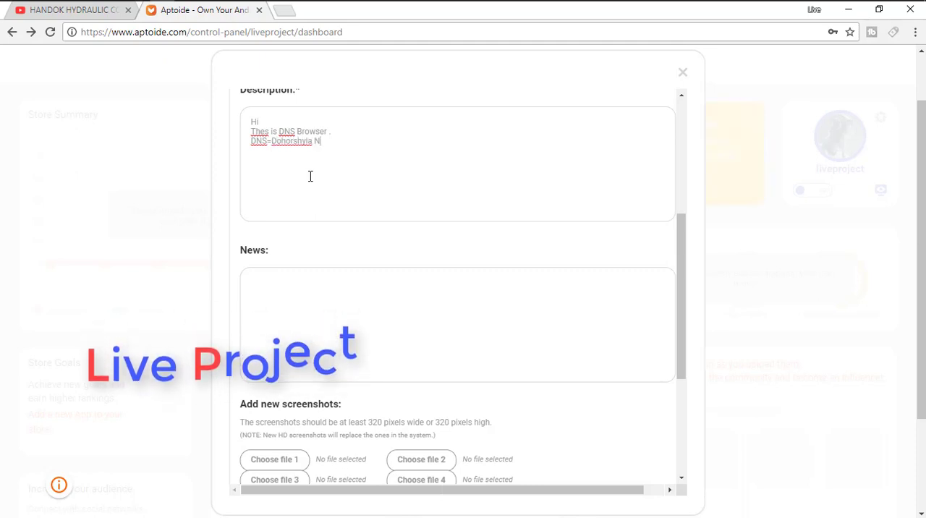
type("obin Shongo")
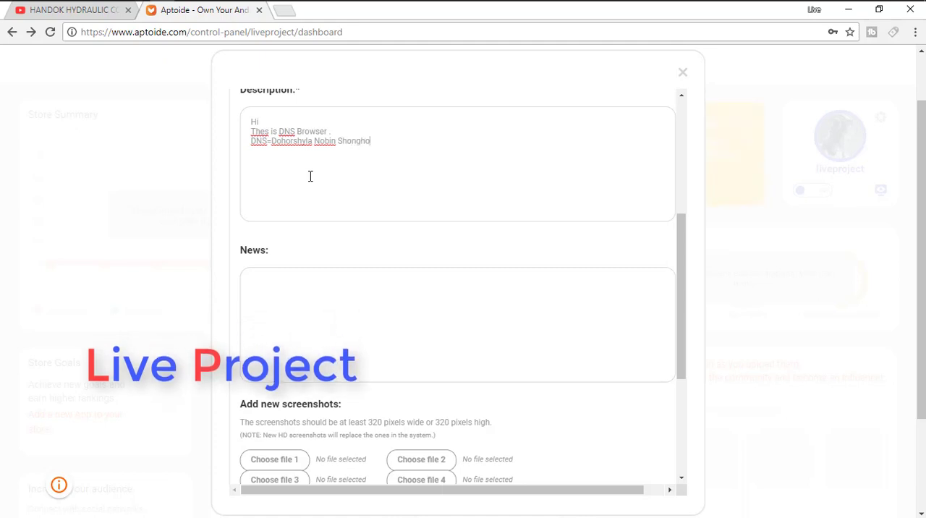
Add "sports Club--- DNS" to the description after a blank line, with "Live Project" on its own line below.
key("Return")
type("Shongho  ")
type("sports ")
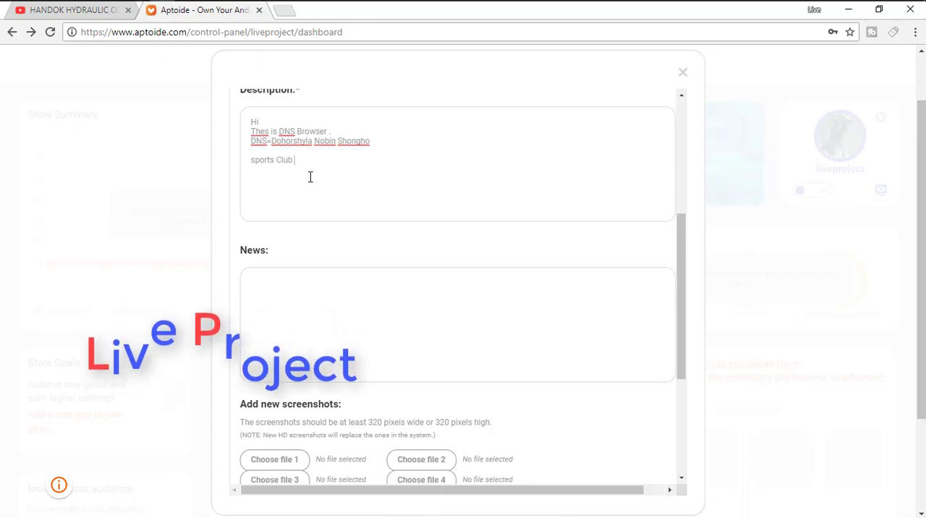
type("Club— DN")
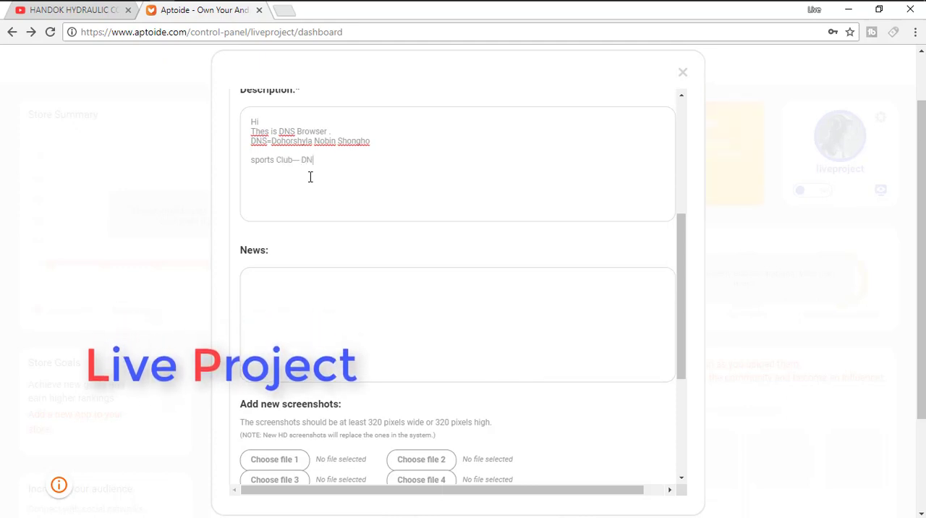
type("S/Live Project")
left_click_drag(365, 160, 322, 160)
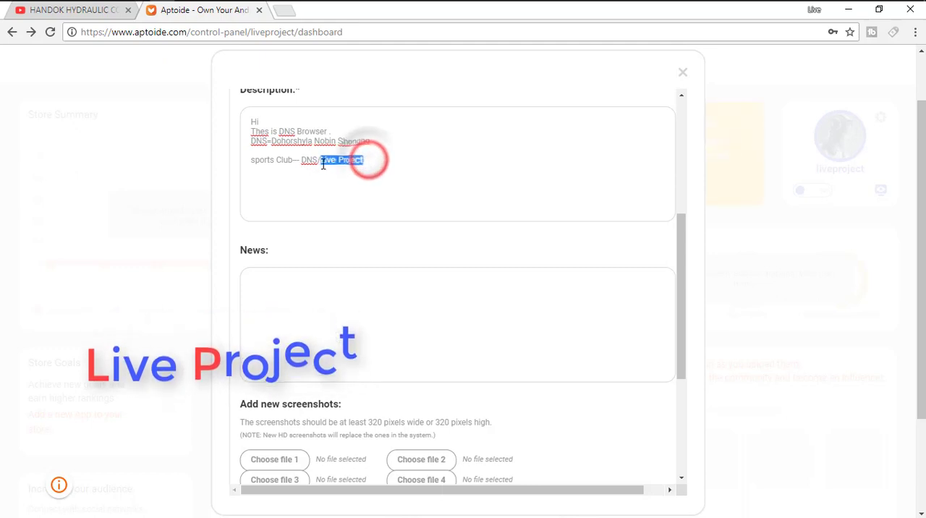
key("BackSpace")
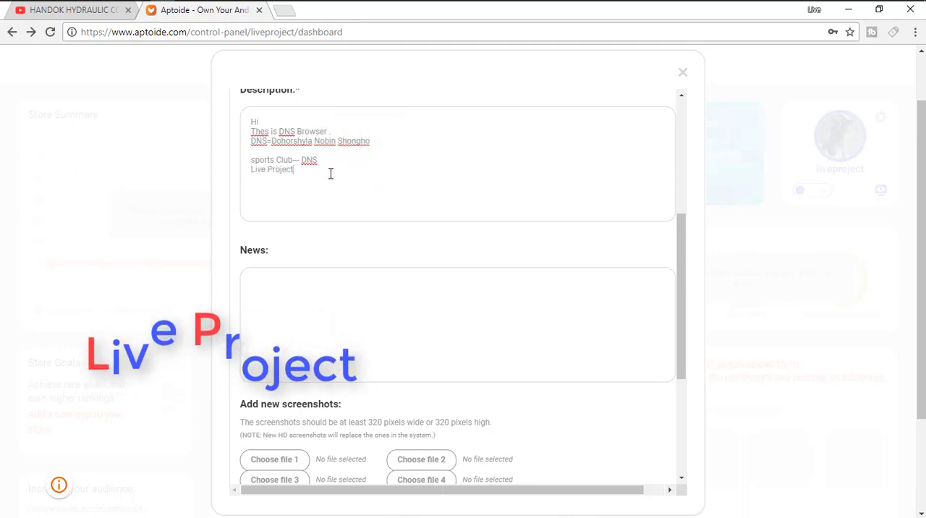
Insert a long separator line of underscores between "sports Club--- DNS" and "Live Project" in the description.
left_click(330, 165)
key("Return")
type("--")
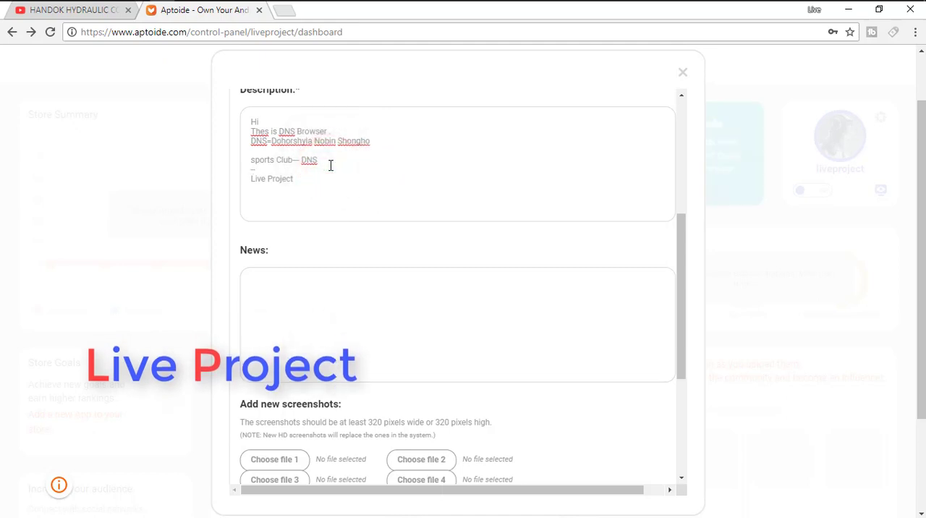
key("BackSpace")
key("BackSpace")
type("___________________________________________")
Add "Presents By" with leading underscores below the separator, and put a longer run of underscores before "Live Project".
left_click(415, 171)
key("Return")
type("_______")
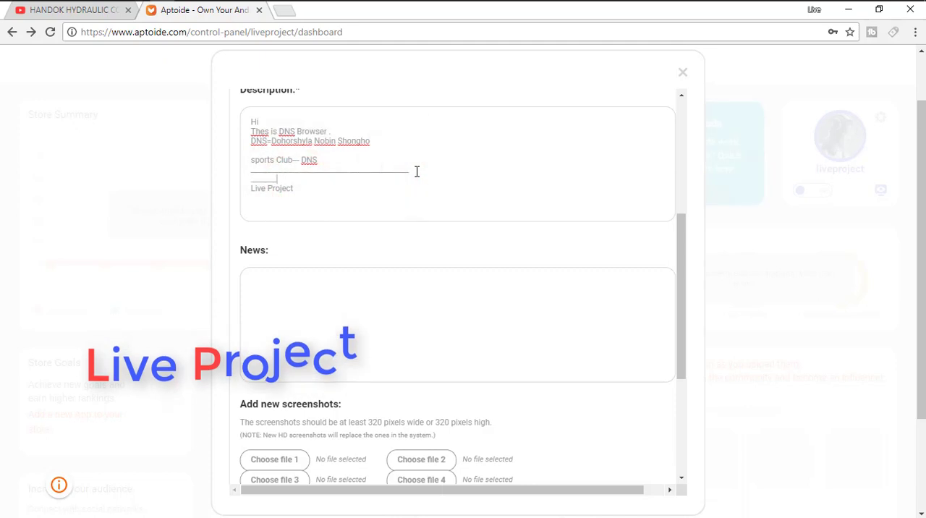
type("Pre")
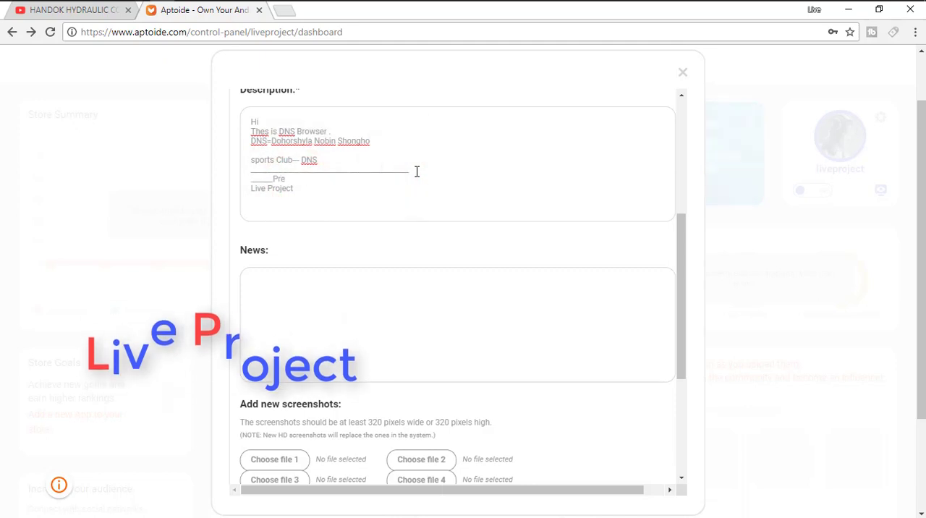
type("jentsents")
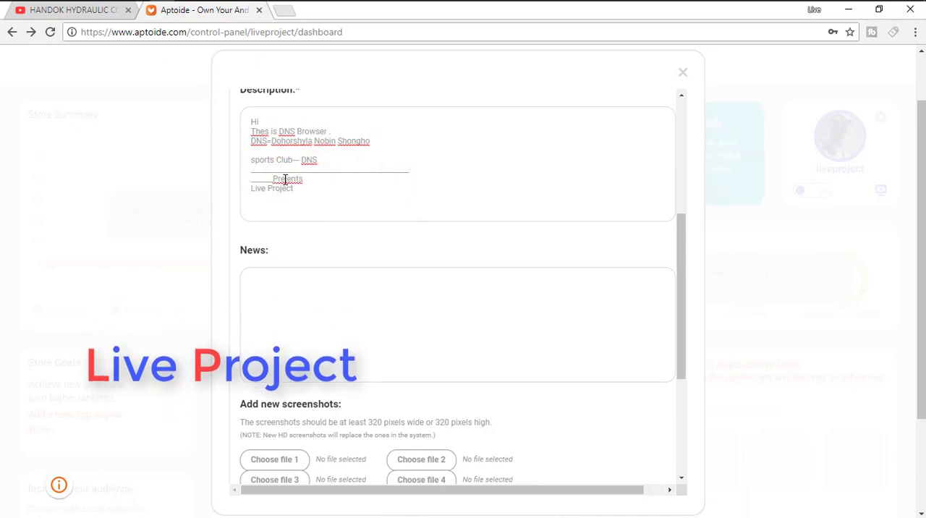
left_click(339, 187)
type("By ")
type("_____________________Live Project  ")
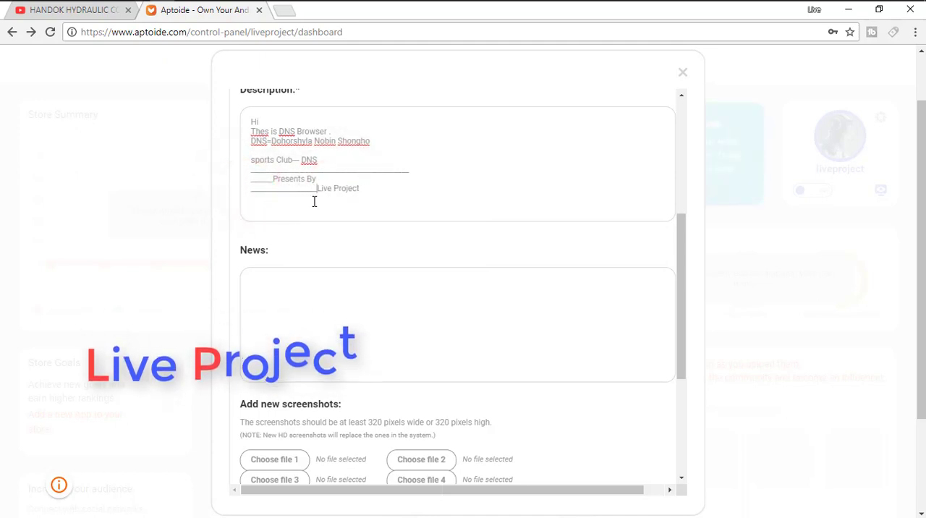
type("Thank yo")
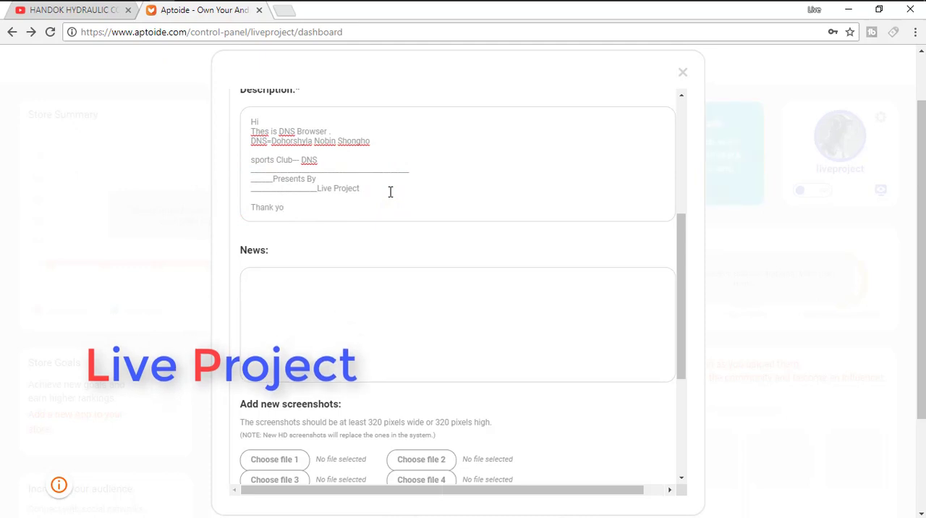
type("u")
Close the description with "Thank you" after a blank line, and insert an empty line below "Hi".
left_click(264, 122)
key("Return")
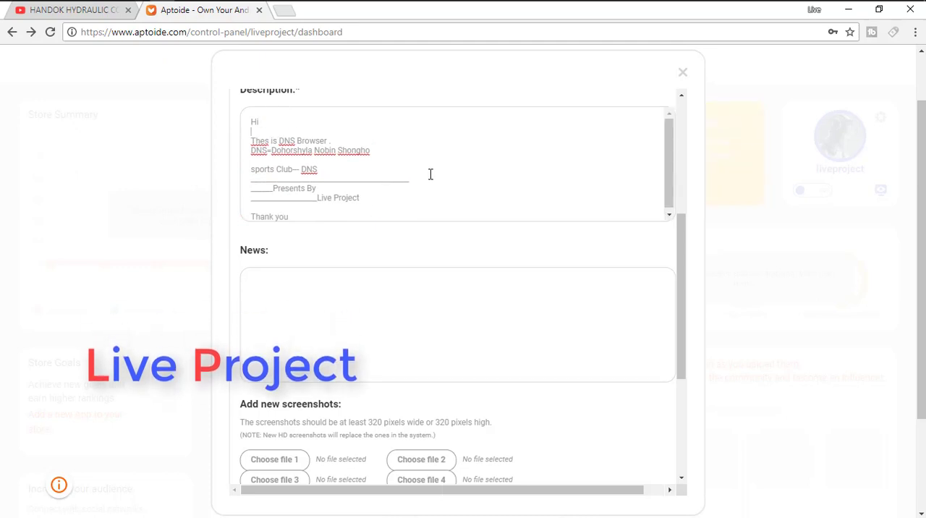
scroll(470, 304, "down", 5)
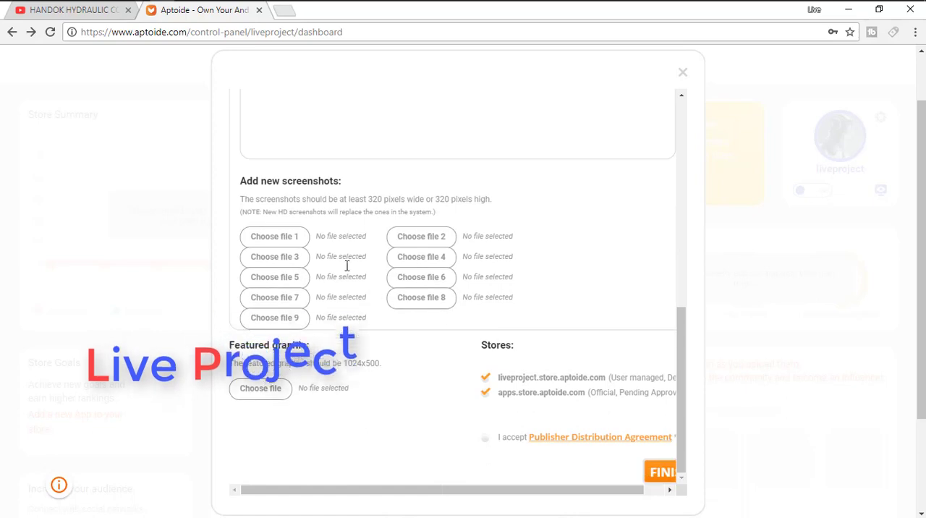
left_click(275, 242)
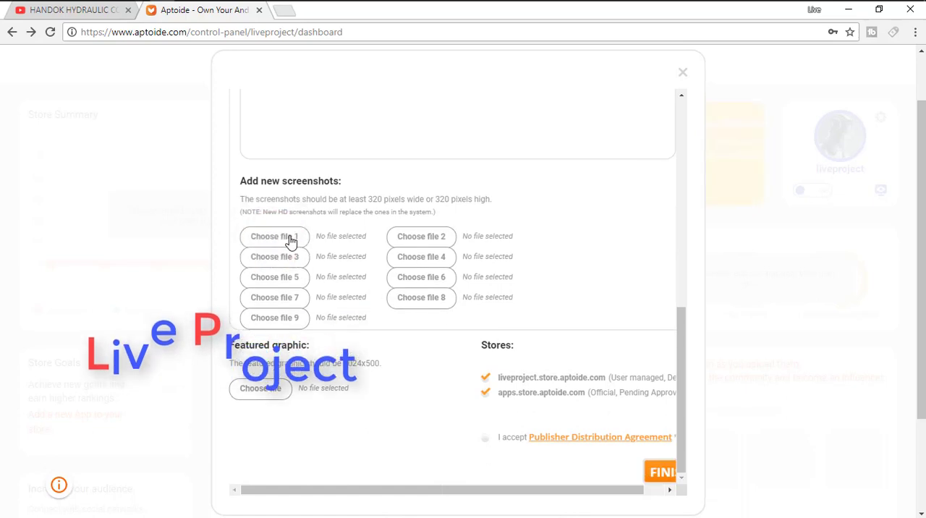
left_click(474, 210)
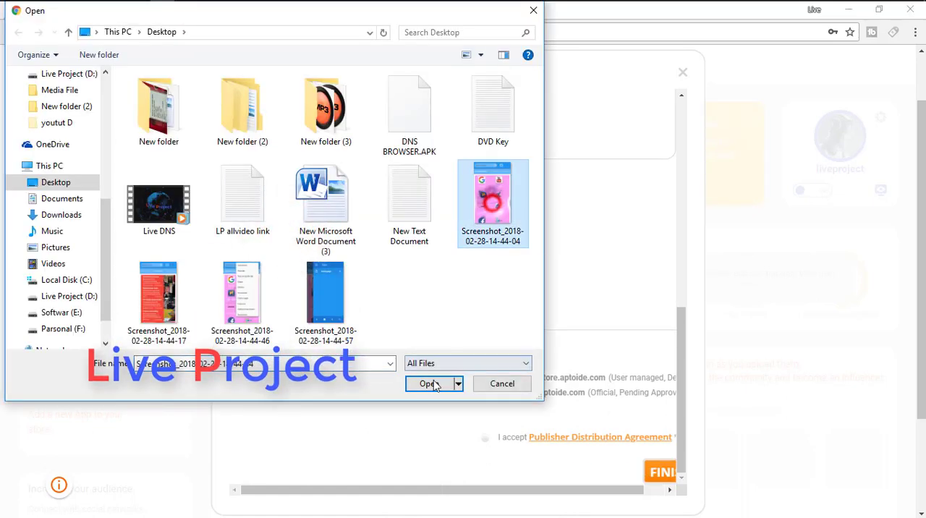
left_click(429, 383)
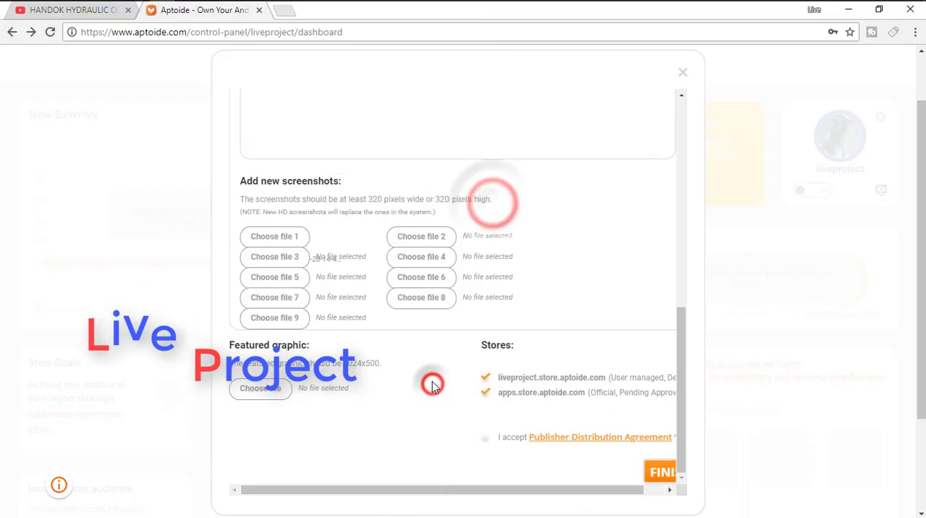
left_click(423, 236)
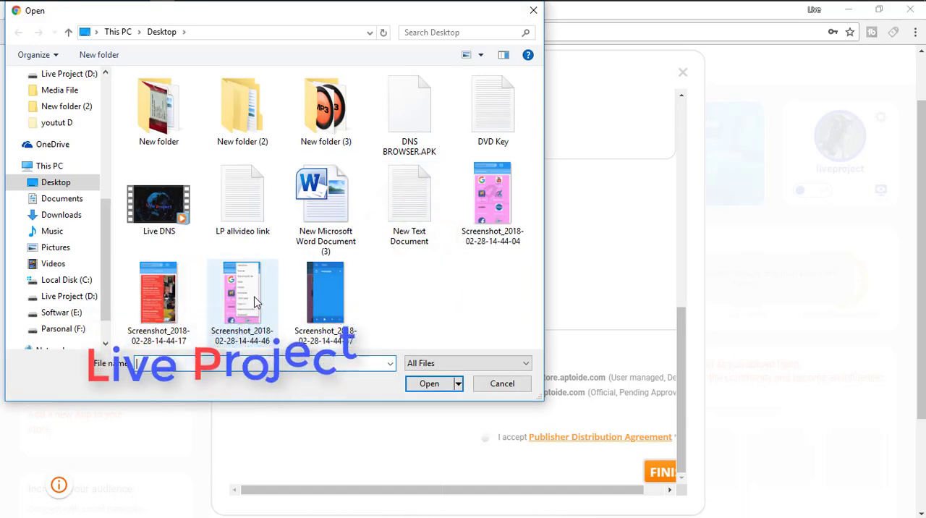
left_click(326, 293)
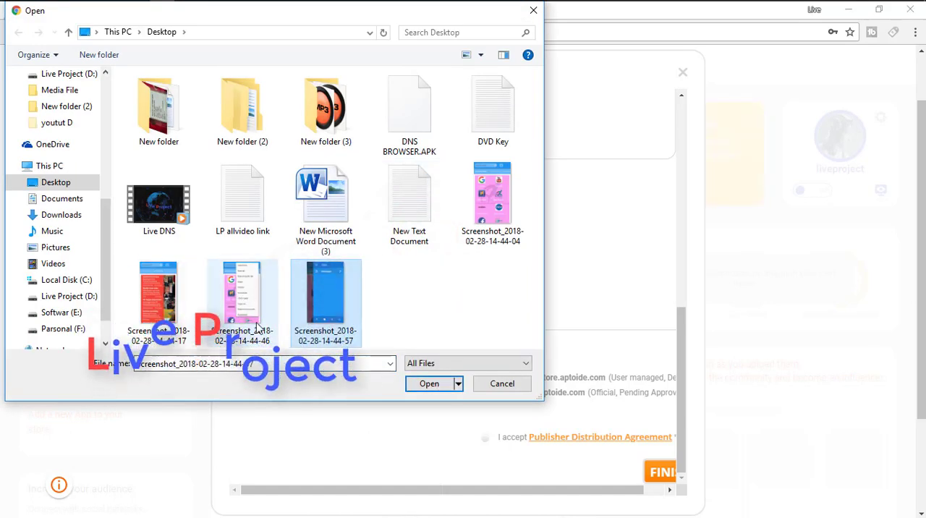
left_click(159, 293)
left_click(326, 293)
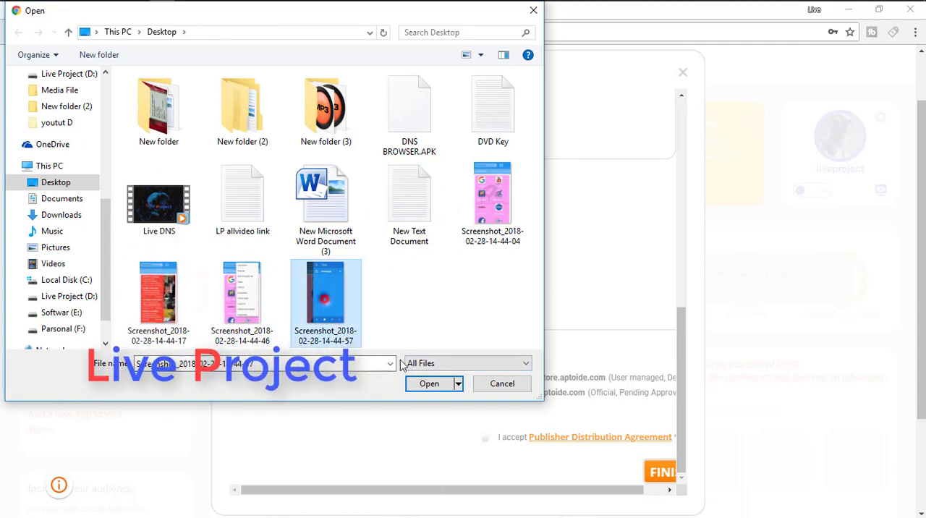
left_click(429, 384)
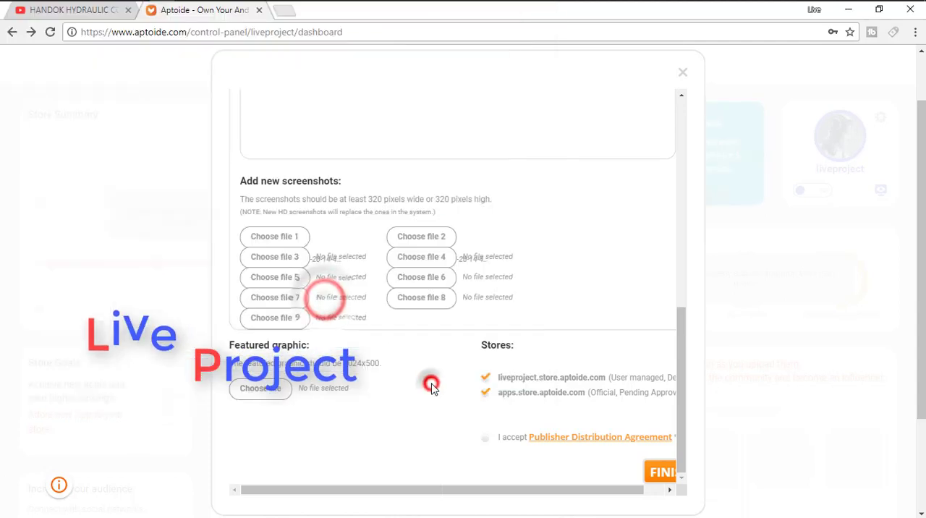
left_click(284, 259)
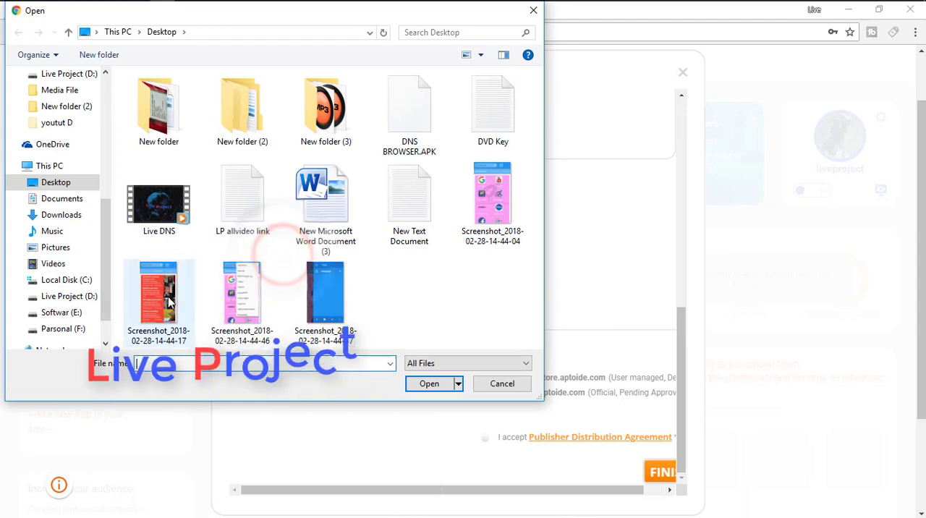
left_click(161, 302)
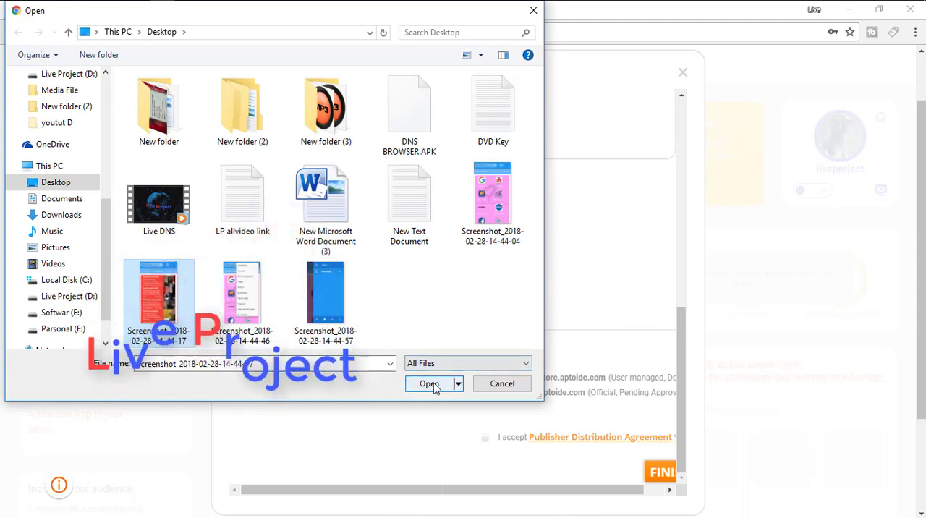
left_click(429, 383)
left_click(434, 259)
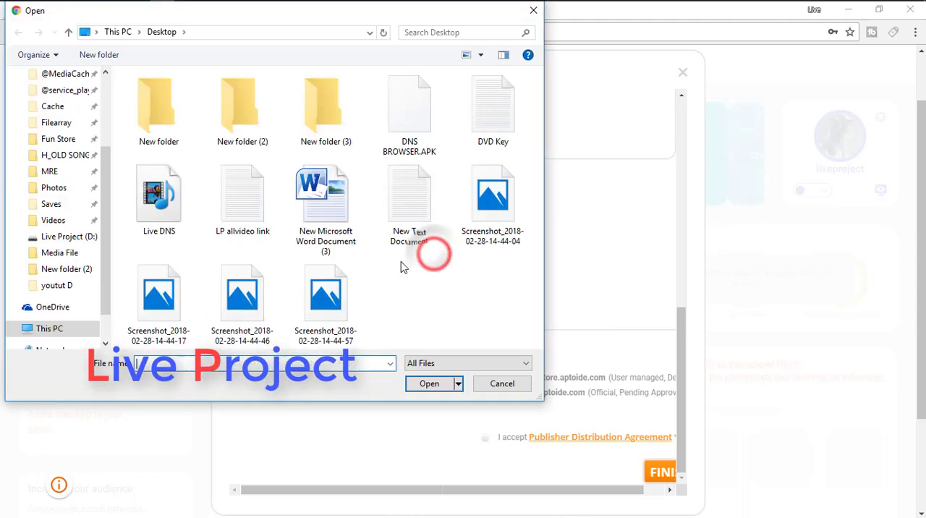
left_click(249, 299)
left_click(428, 382)
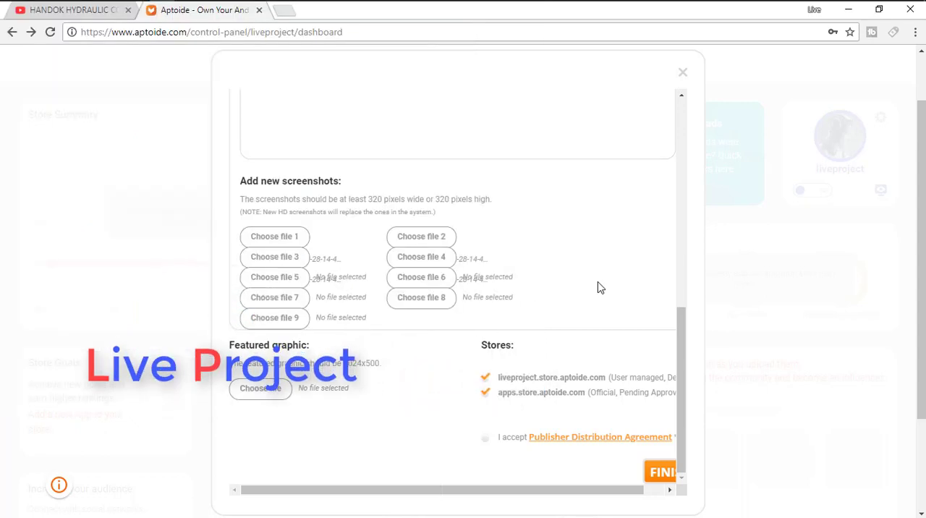
Accept the Publisher Distribution Agreement and submit the finished DNS Browser listing.
scroll(680, 381, "down", 2)
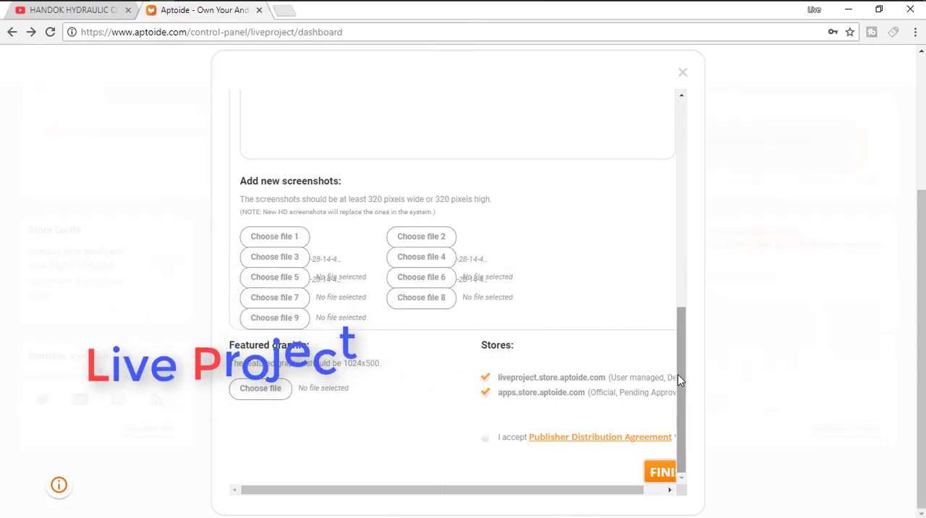
mouse_move(679, 393)
left_mouse_down()
mouse_move(672, 310)
mouse_move(678, 398)
left_mouse_up()
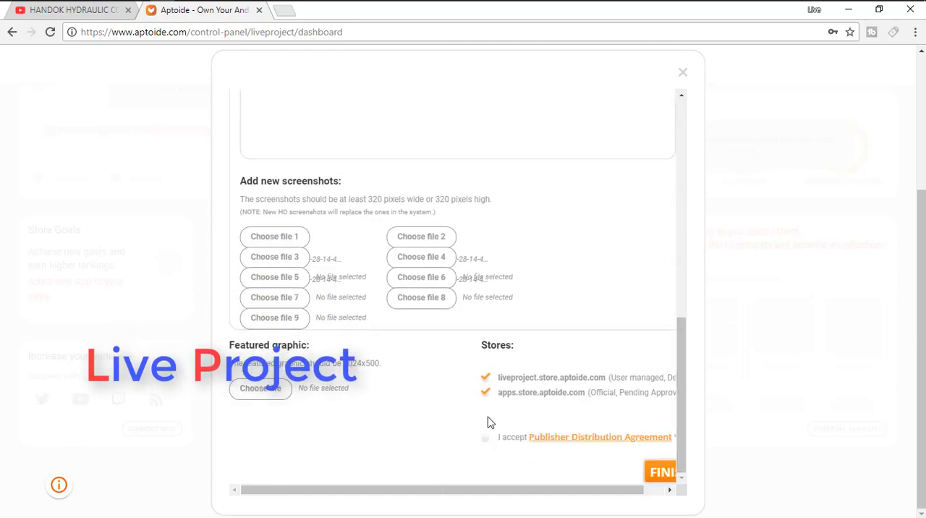
left_click(483, 439)
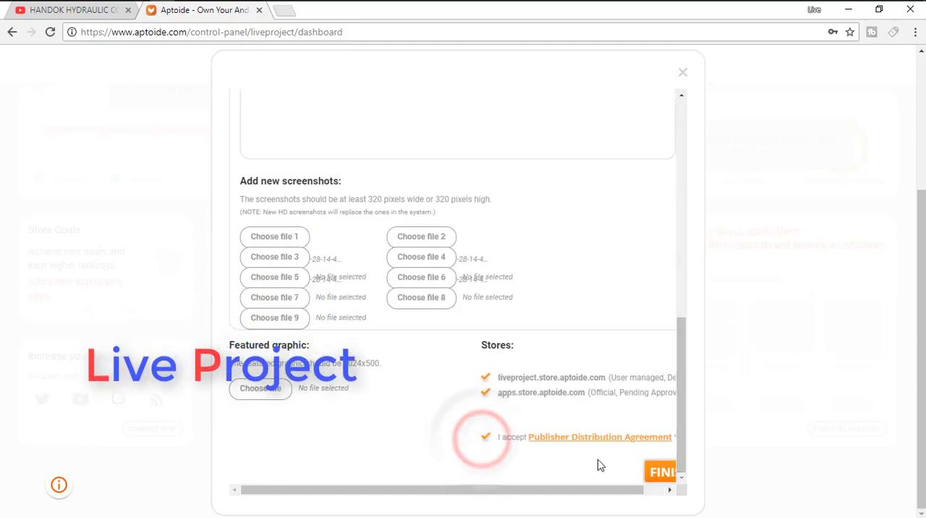
left_click(655, 473)
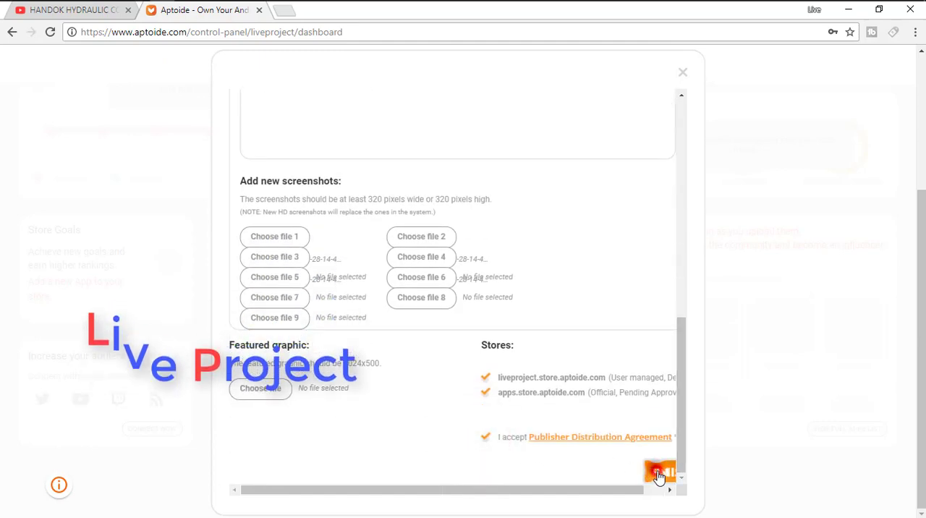
left_click(613, 494)
left_click_drag(613, 498, 634, 496)
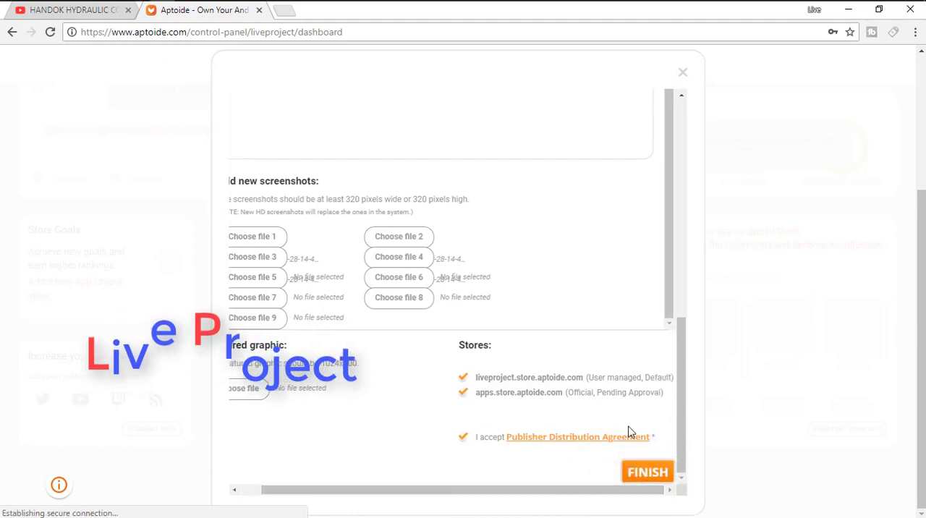
left_click(650, 473)
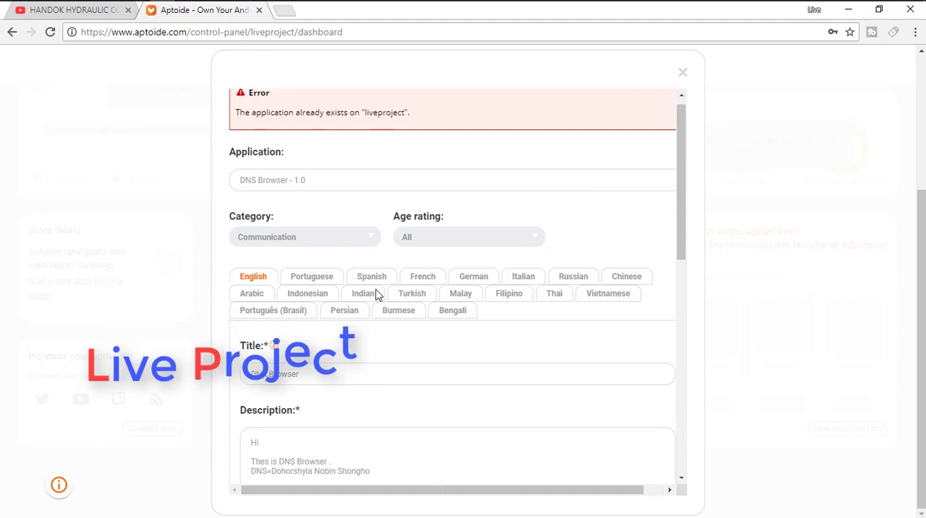
Remove the "Presents By" and "Live Project" lines from the description and close the upload form.
scroll(376, 294, "down", 2)
left_click_drag(300, 388, 232, 300)
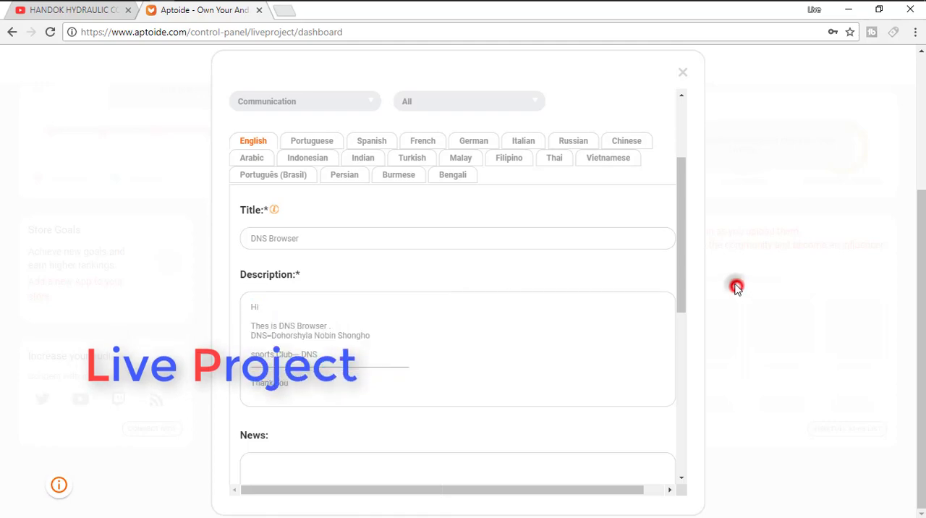
left_click(683, 72)
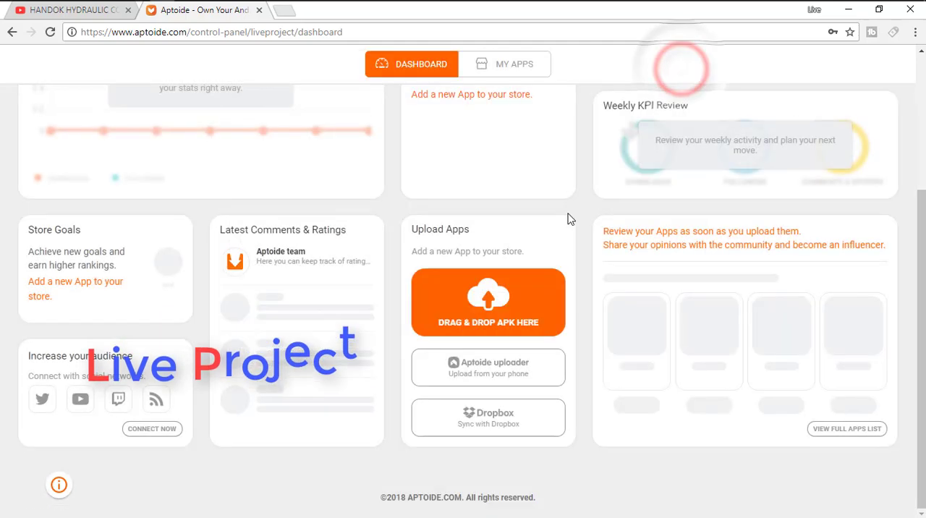
Look through the store dashboard and the My Apps list for the uploaded app.
scroll(606, 311, "up", 5)
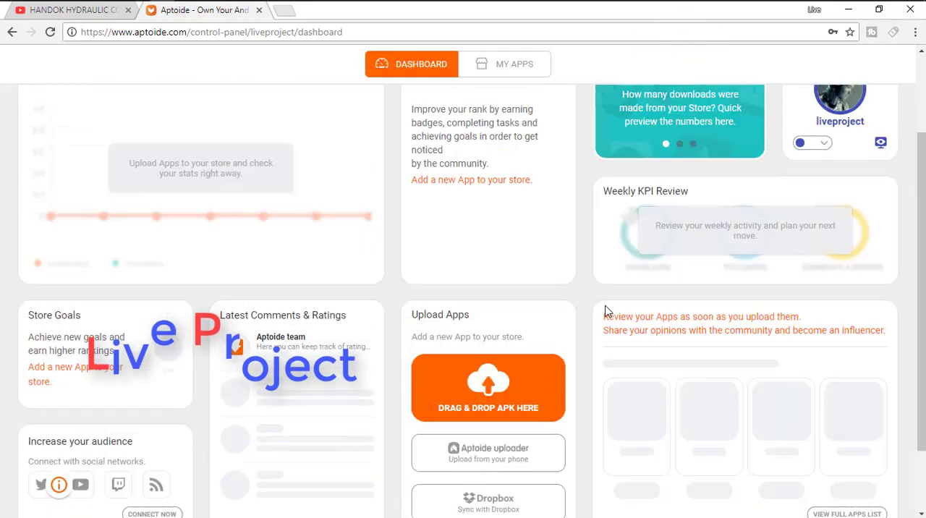
scroll(606, 302, "down", 5)
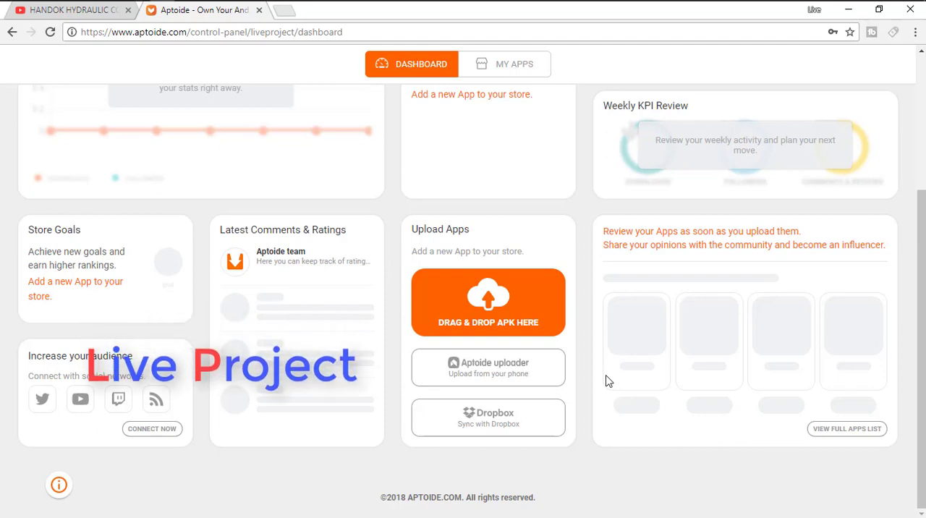
scroll(606, 377, "up", 5)
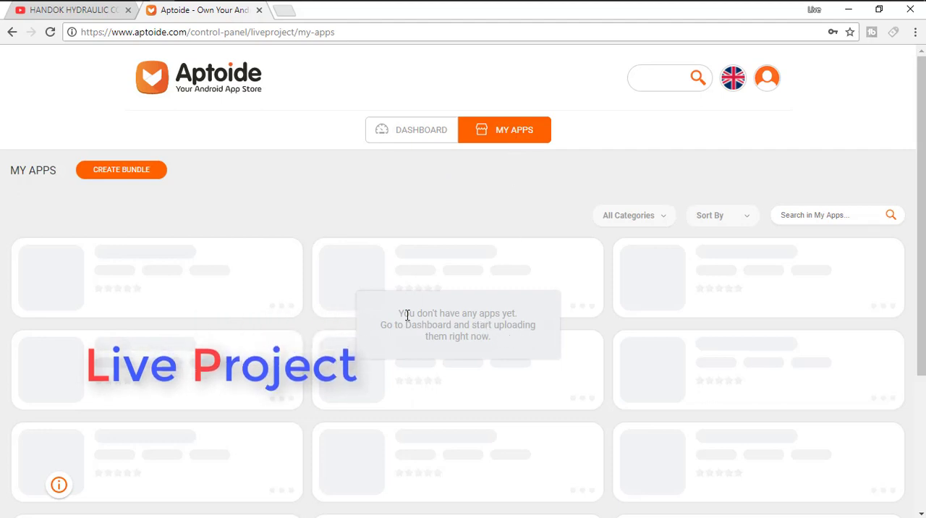
left_click_drag(396, 315, 530, 314)
left_click(520, 321)
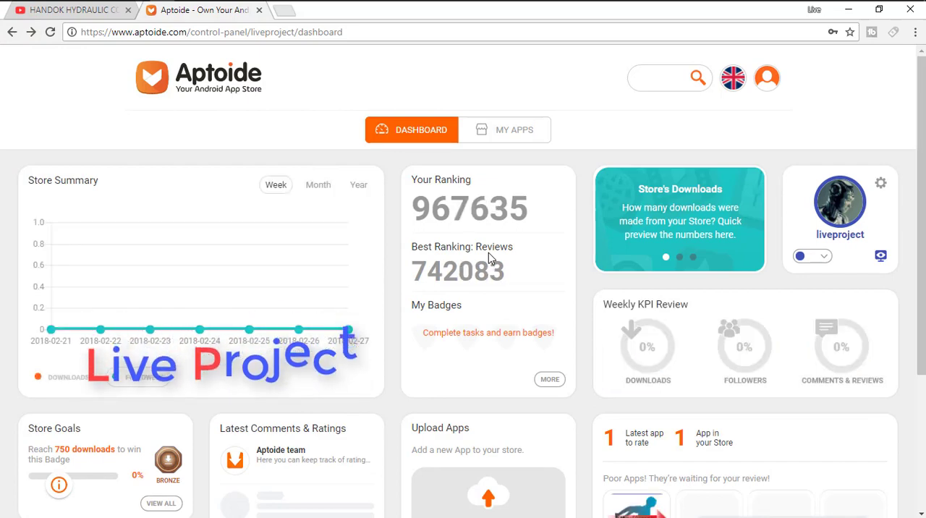
Examine the dashboard's store rankings and the DNS Browser entry in the section of apps waiting for review.
scroll(488, 253, "down", 3)
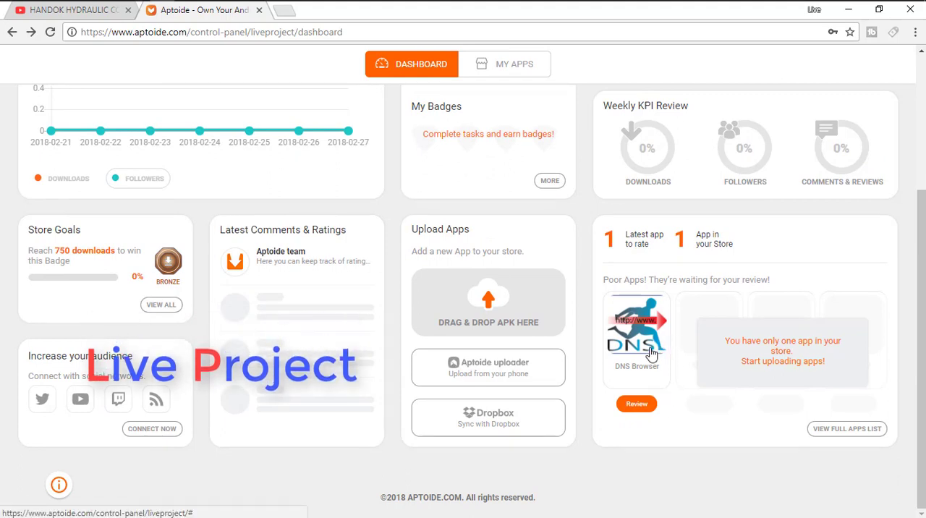
scroll(566, 328, "up", 3)
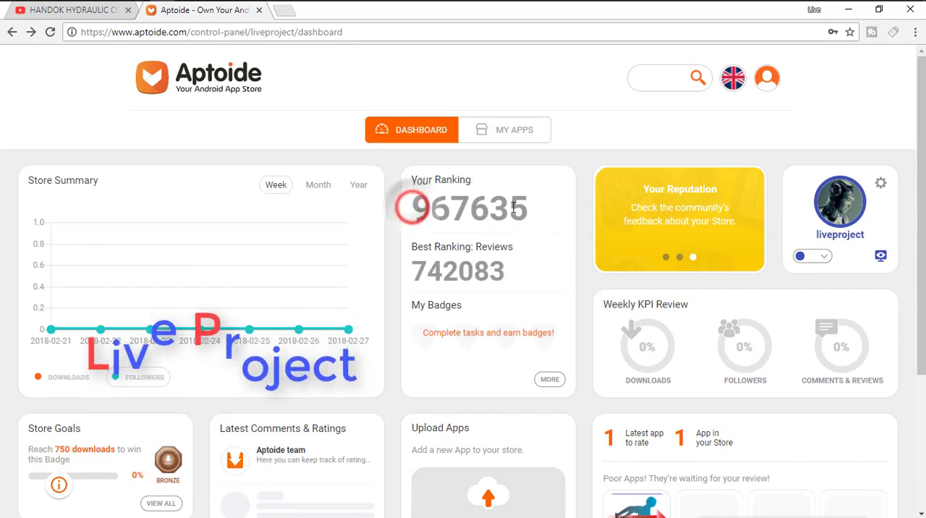
double_click(413, 208)
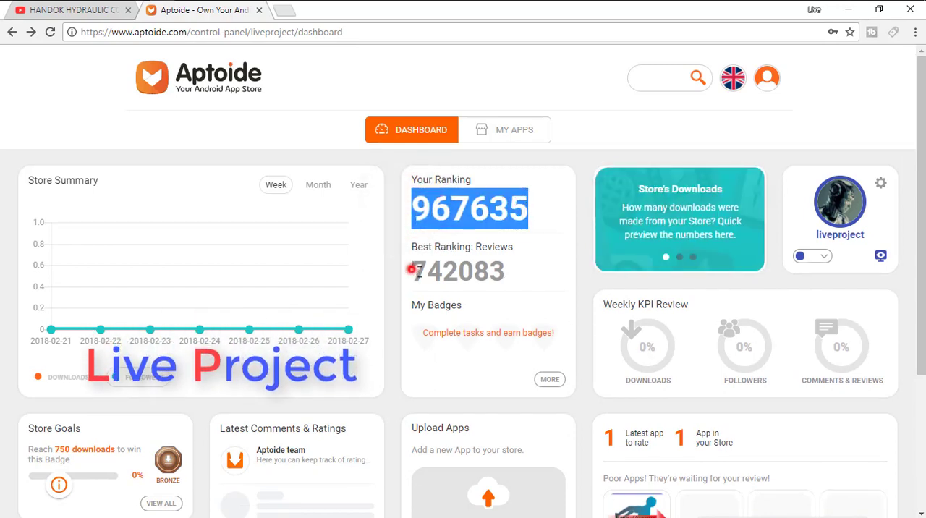
left_click_drag(416, 270, 516, 284)
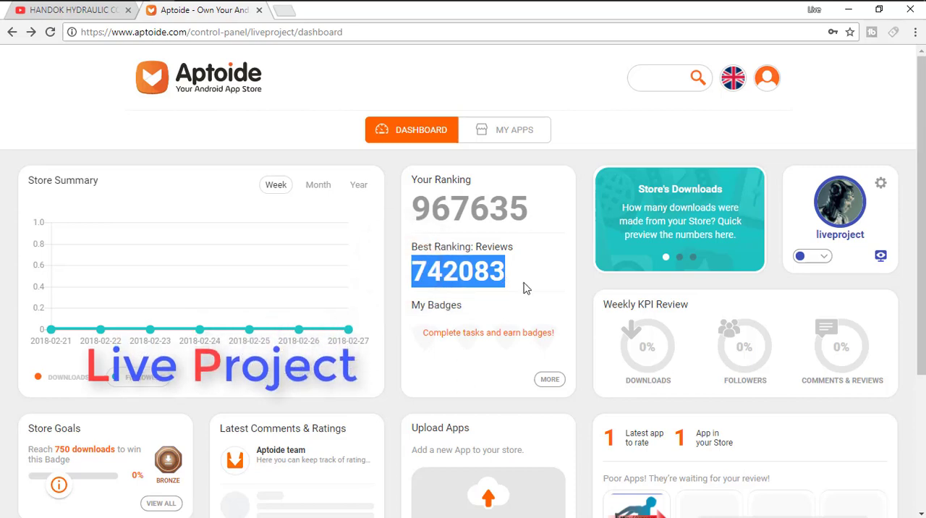
scroll(526, 288, "down", 2)
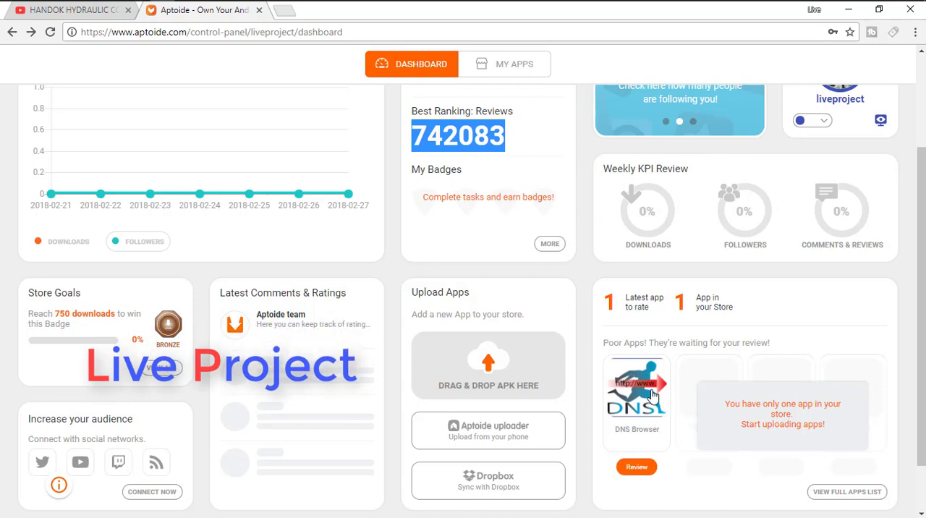
scroll(653, 395, "down", 1)
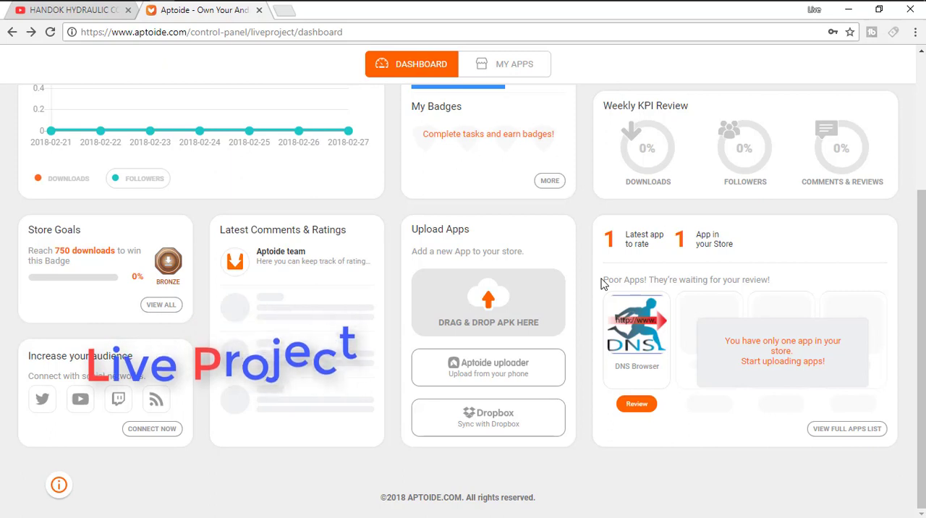
left_click_drag(604, 280, 703, 291)
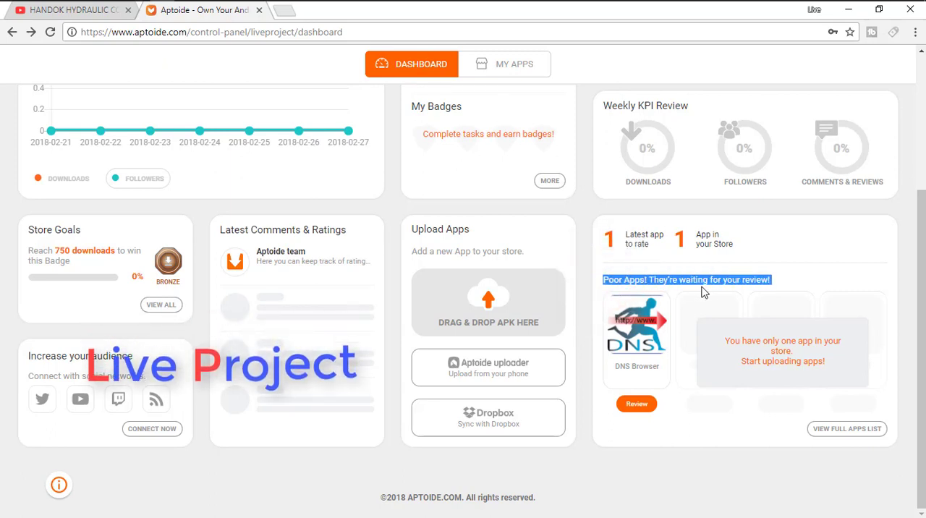
left_click(760, 282)
Open the DNS Browser review page and inspect the app's statistics, description and screenshots.
left_click(638, 405)
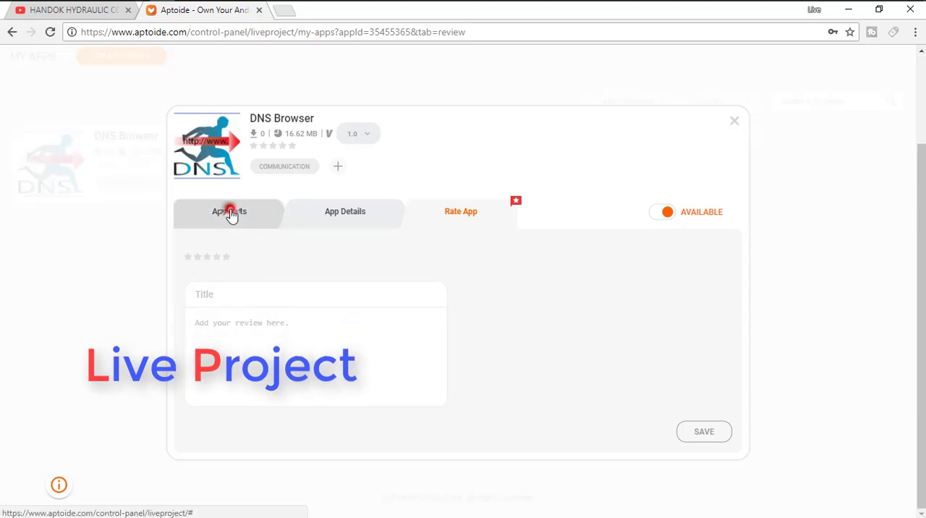
left_click(235, 218)
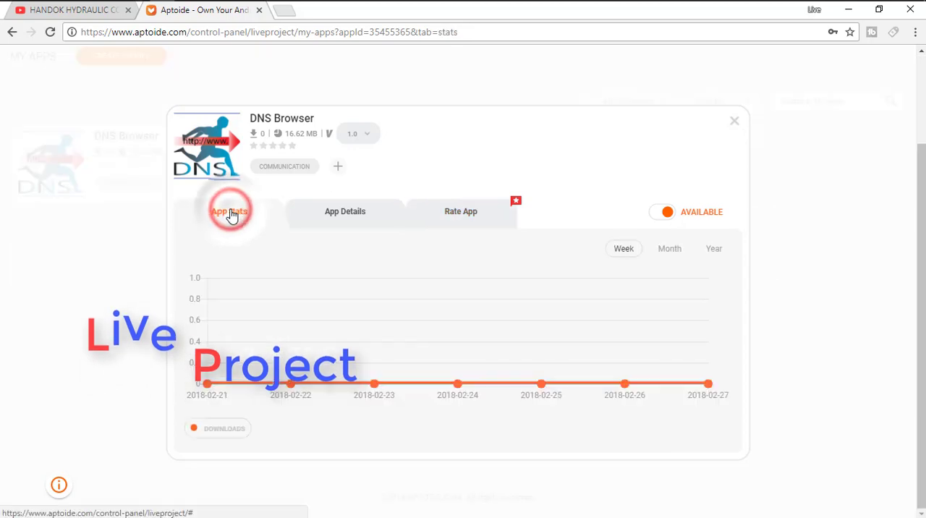
left_click(340, 220)
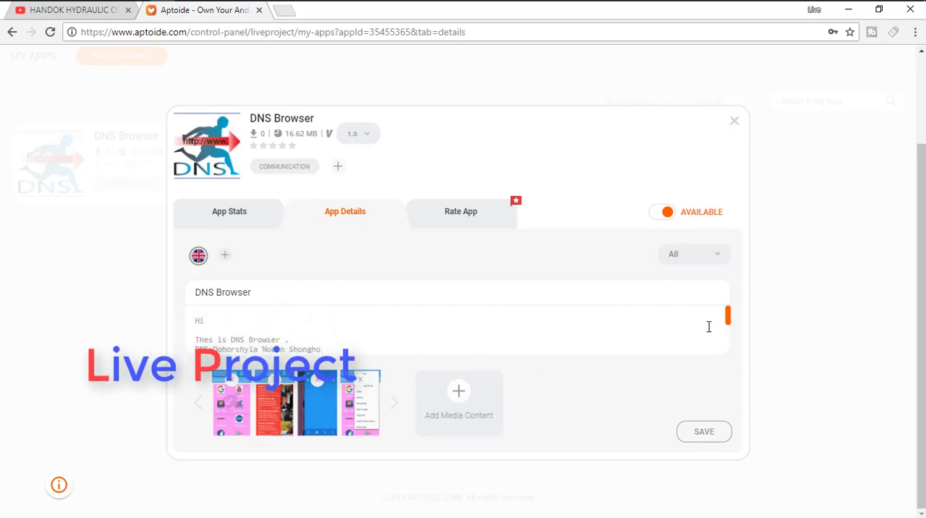
left_click_drag(730, 316, 734, 352)
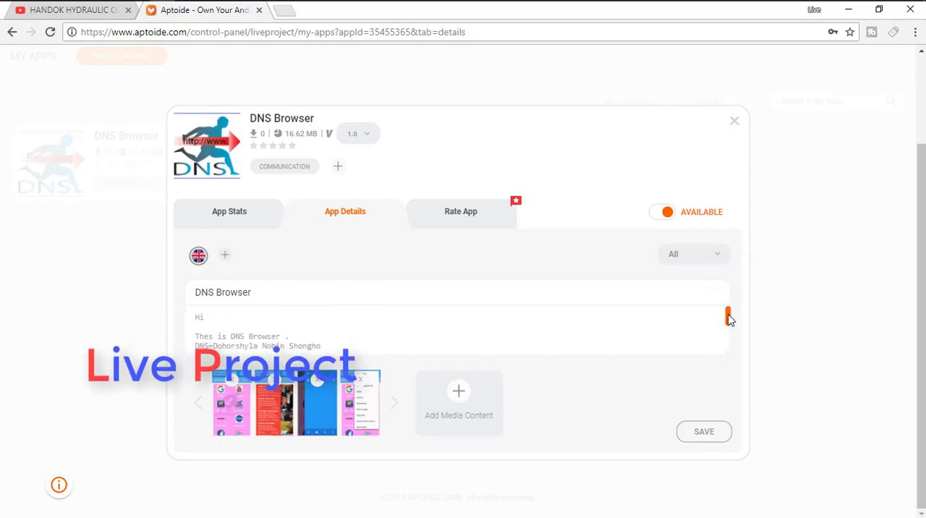
left_click_drag(728, 316, 729, 313)
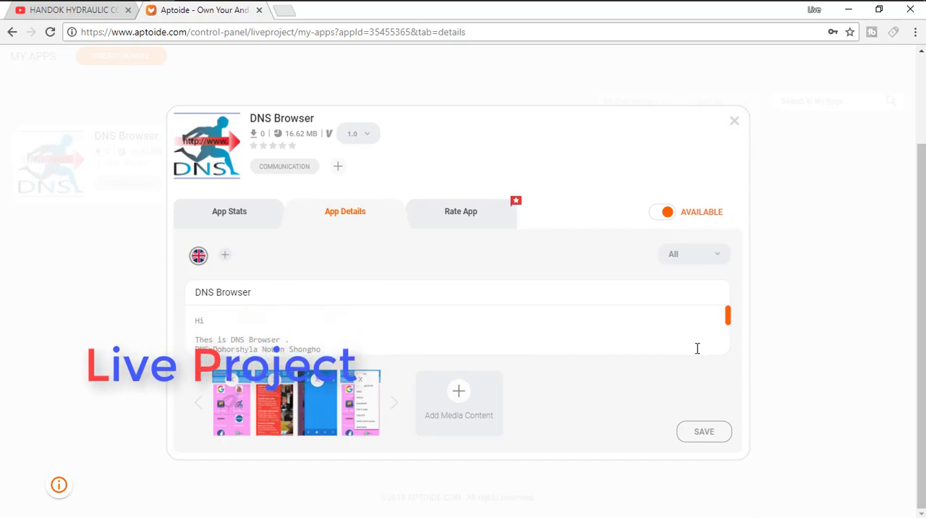